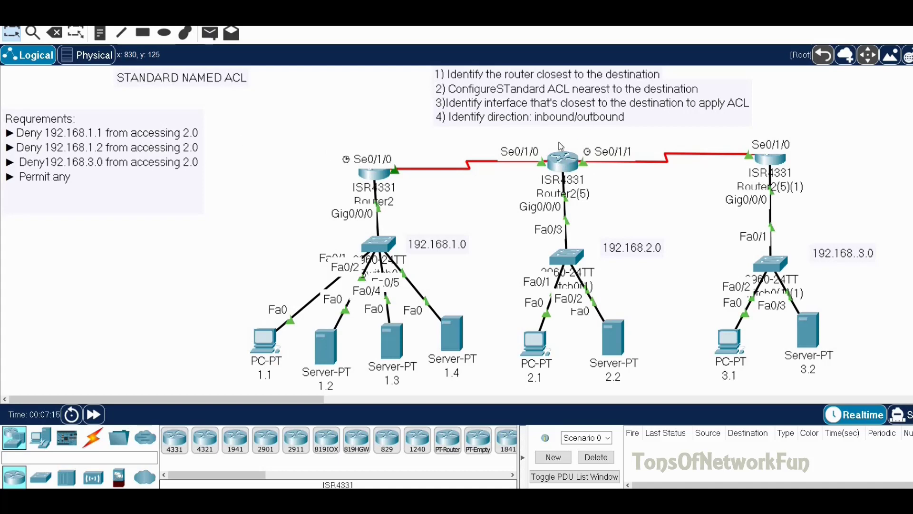
Open Router2(5)'s CLI and enter privileged EXEC mode with 'en'.
left_click(571, 155)
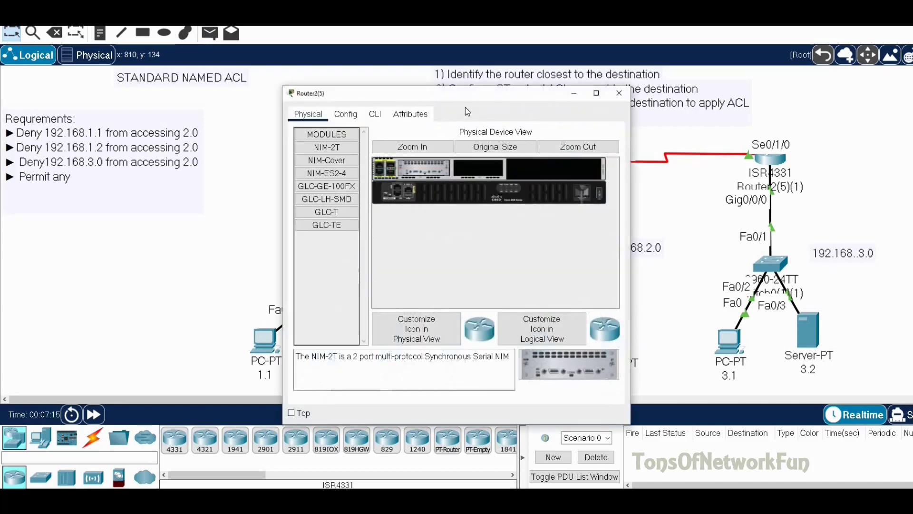
left_click_drag(463, 101, 776, 61)
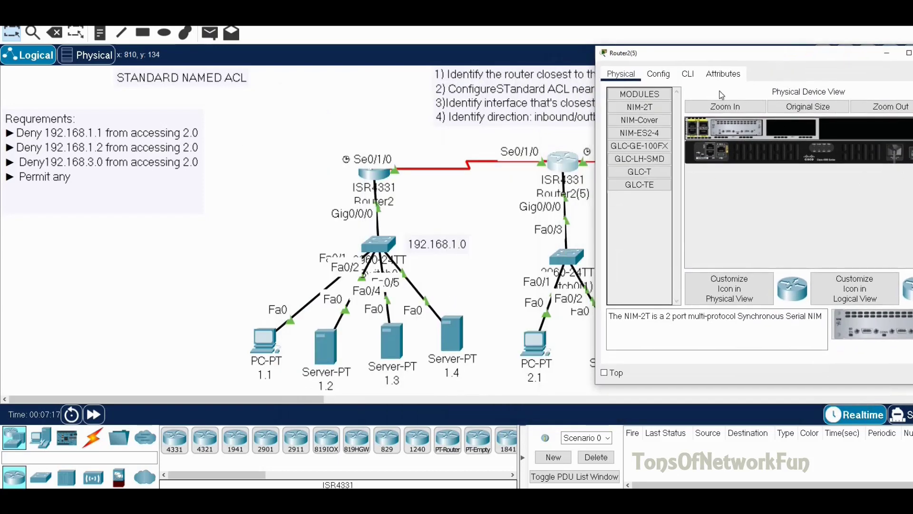
left_click(688, 74)
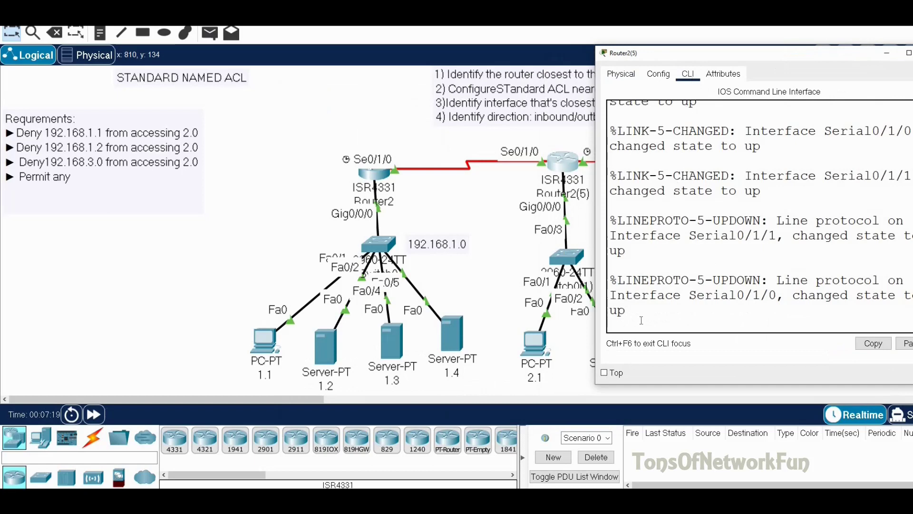
key("Return")
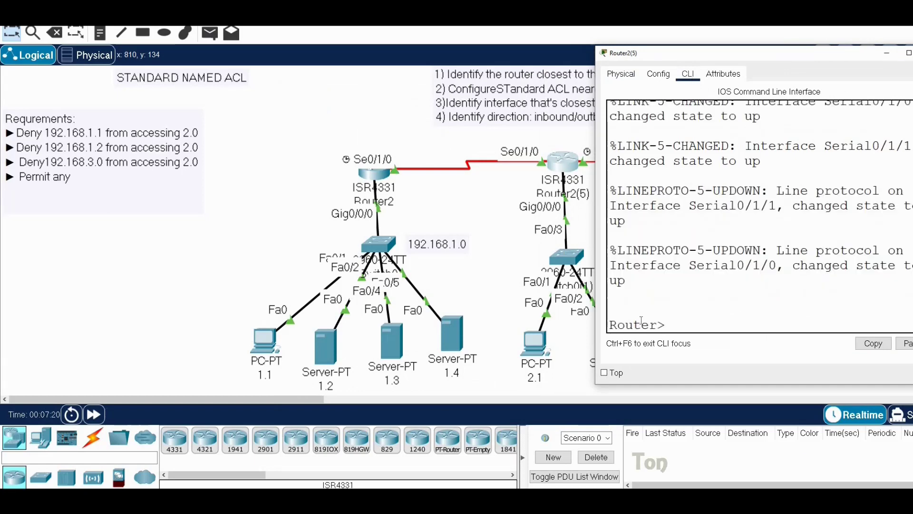
type("en")
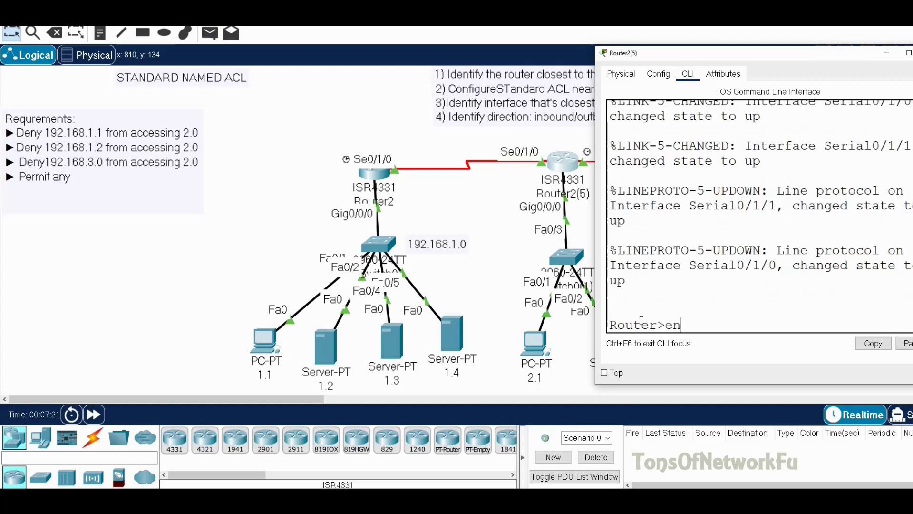
key("Return")
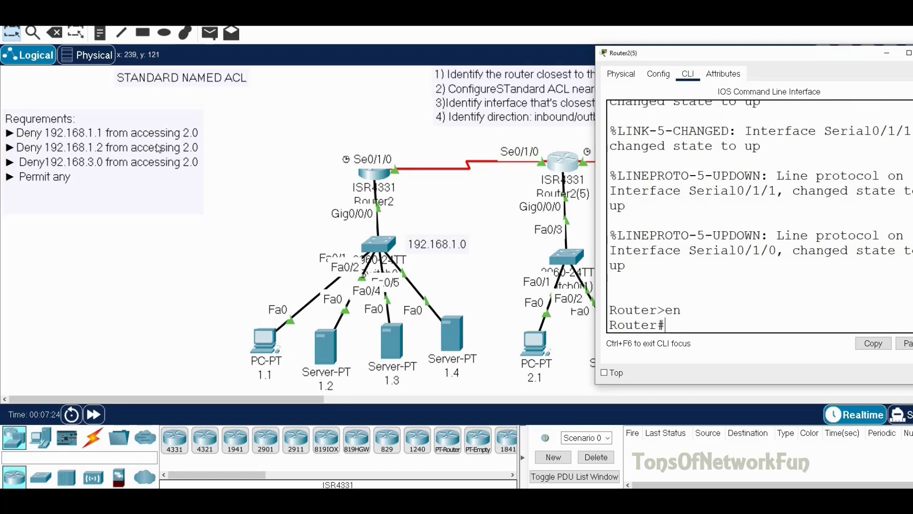
Ping 192.168.2.1 from PC 1.1's Command Prompt, then close its window.
left_click(267, 348)
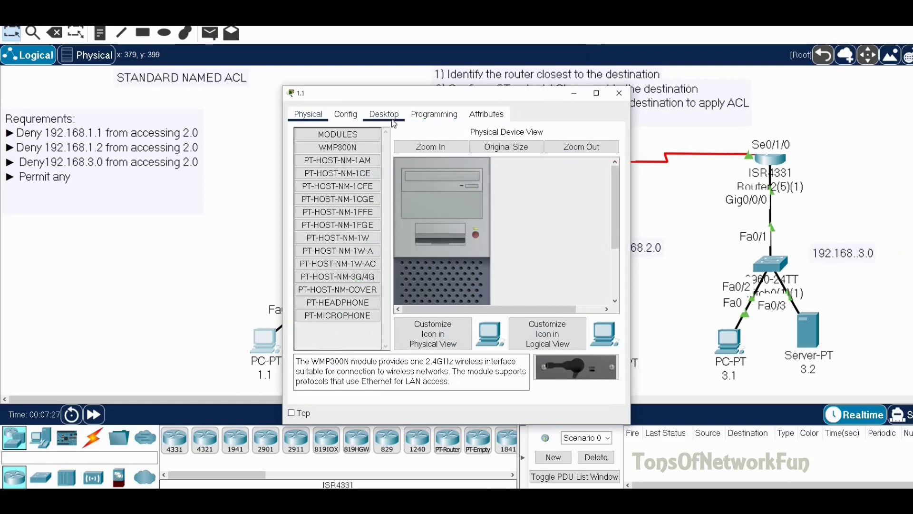
left_click(384, 115)
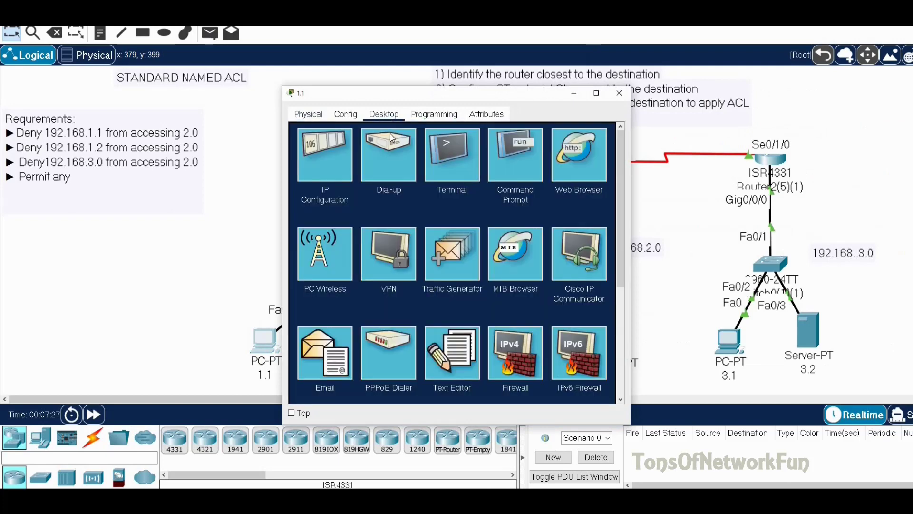
left_click(497, 158)
type("ping 1")
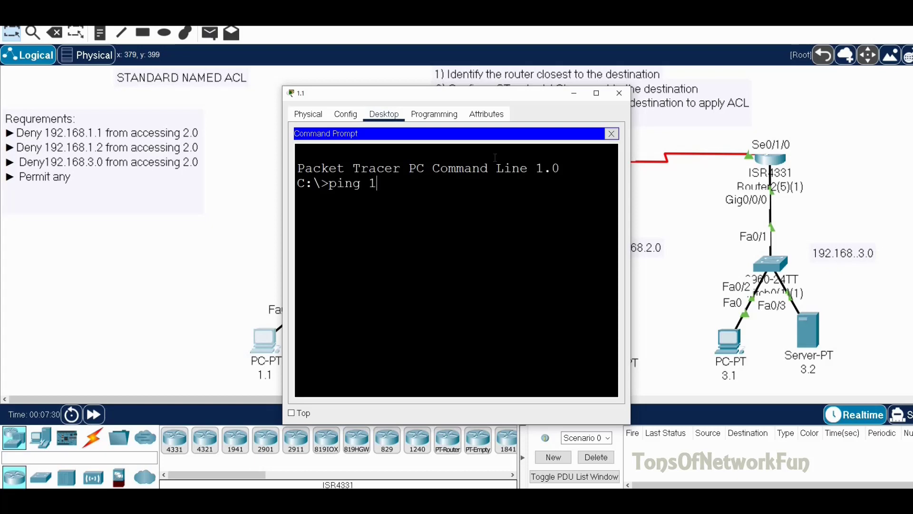
type("92.168.2.1")
key("Return")
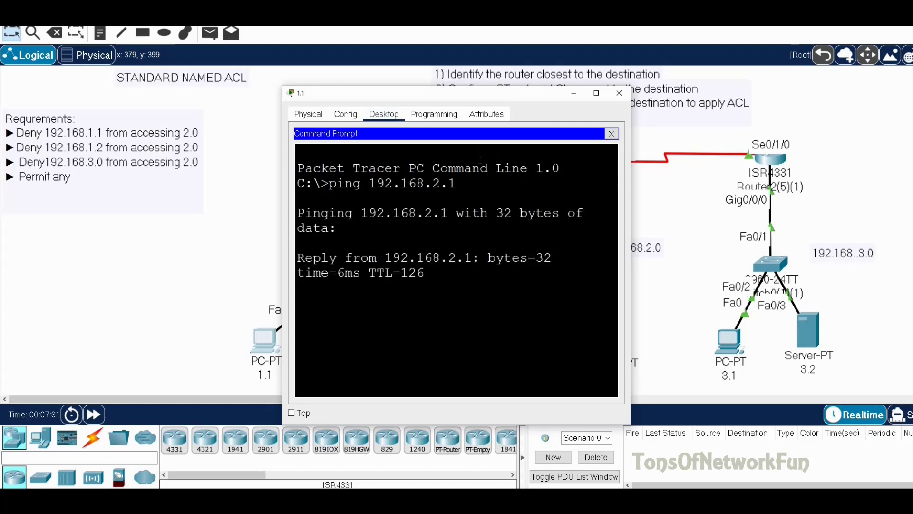
left_click(621, 94)
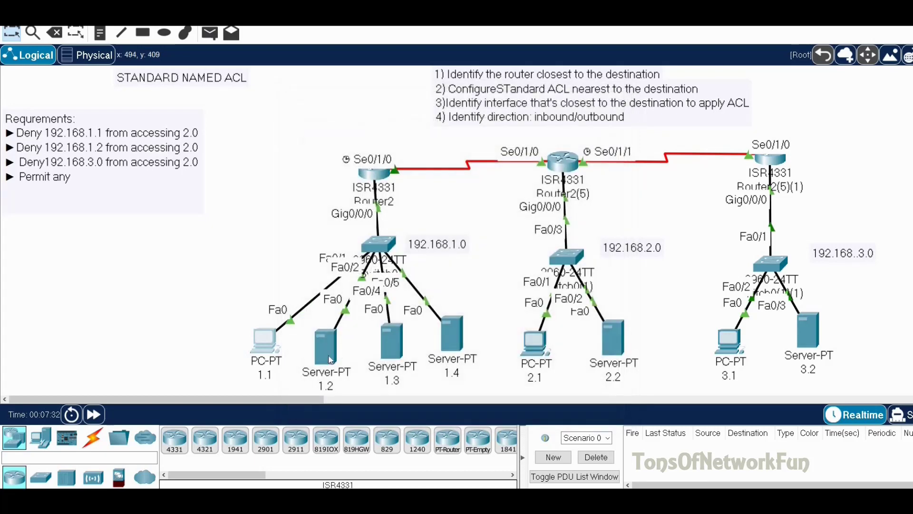
Ping 192.168.2.1 from Server 1.2's Command Prompt, then close its window.
left_click(331, 360)
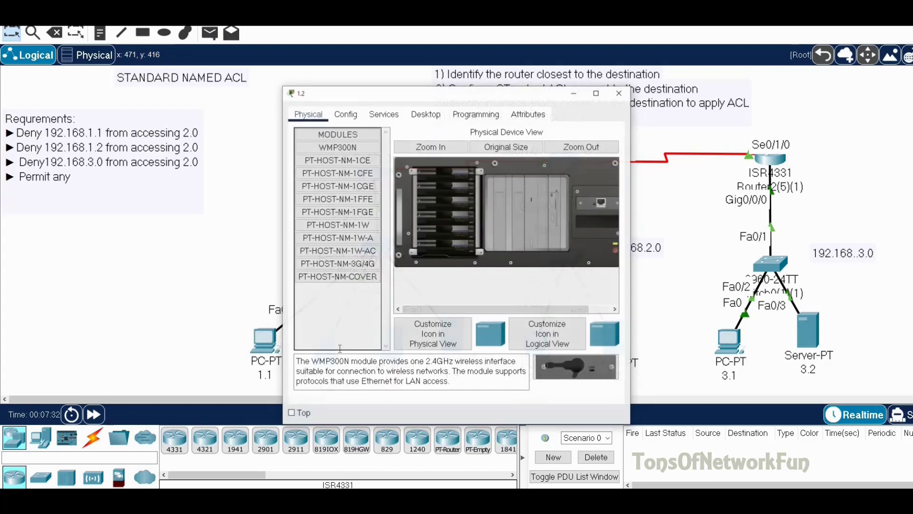
left_click(434, 119)
left_click(514, 159)
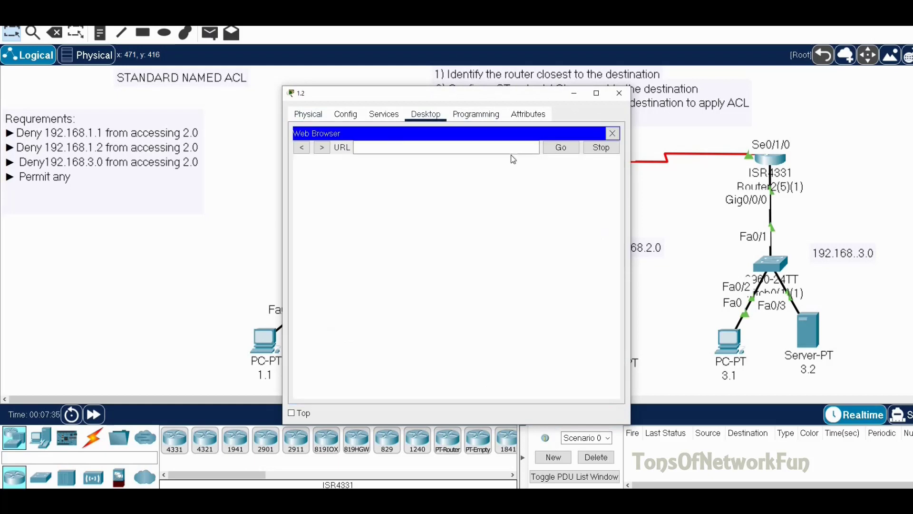
left_click(612, 134)
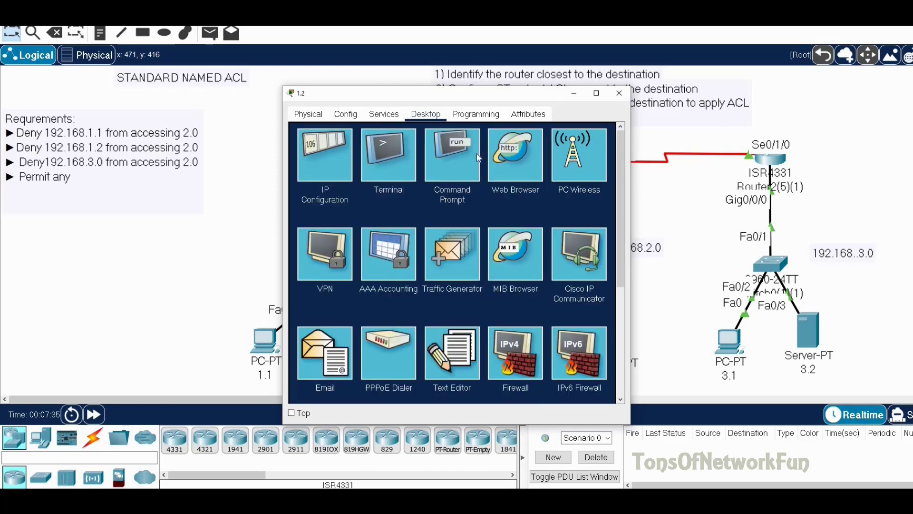
left_click(452, 163)
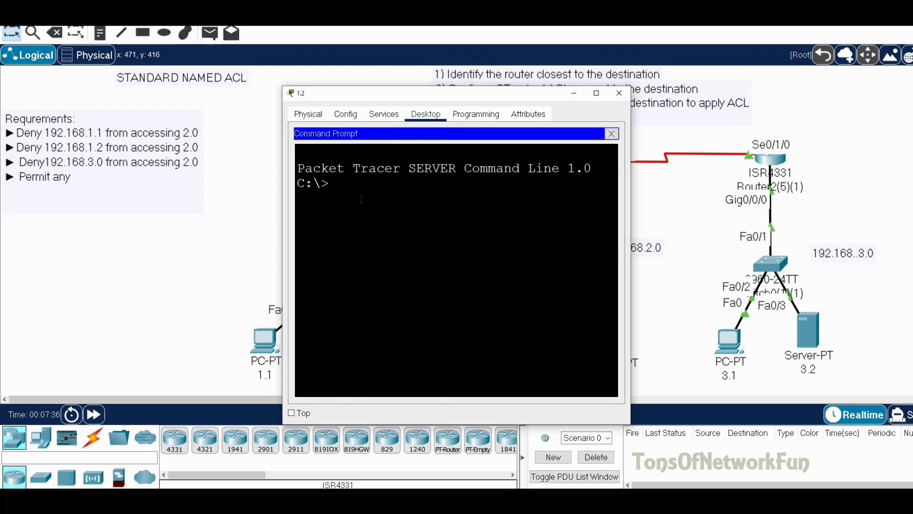
type("ping 192")
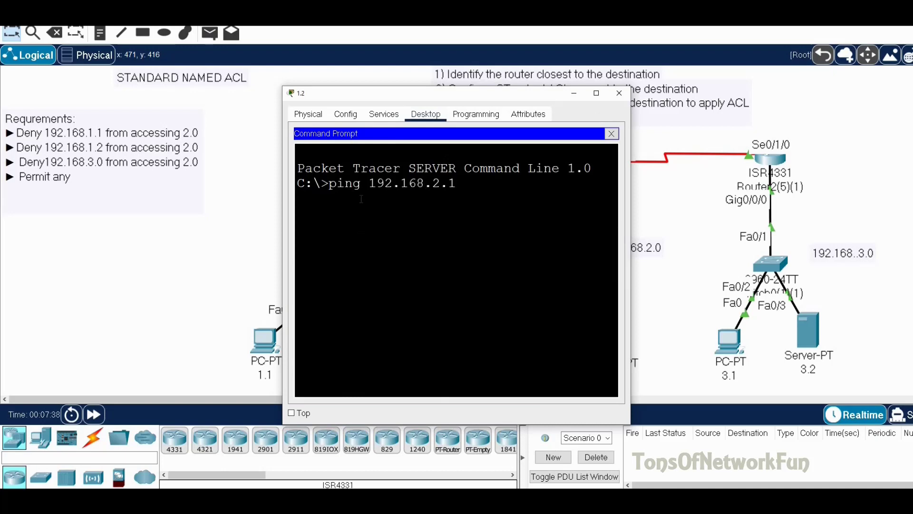
type(".168.2.1")
key("Return")
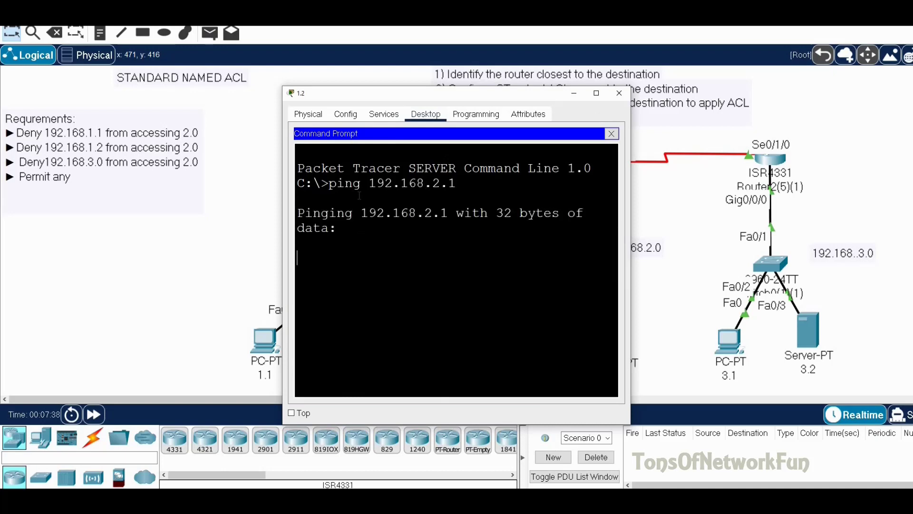
left_click(619, 94)
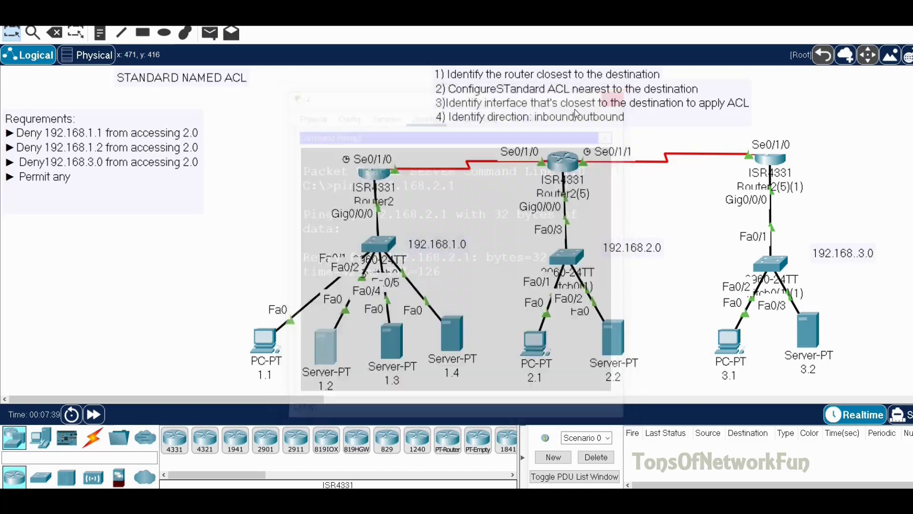
Ping 192.168.2.1 from PC 3.1's Command Prompt, then close its window.
left_click(726, 341)
left_click(385, 115)
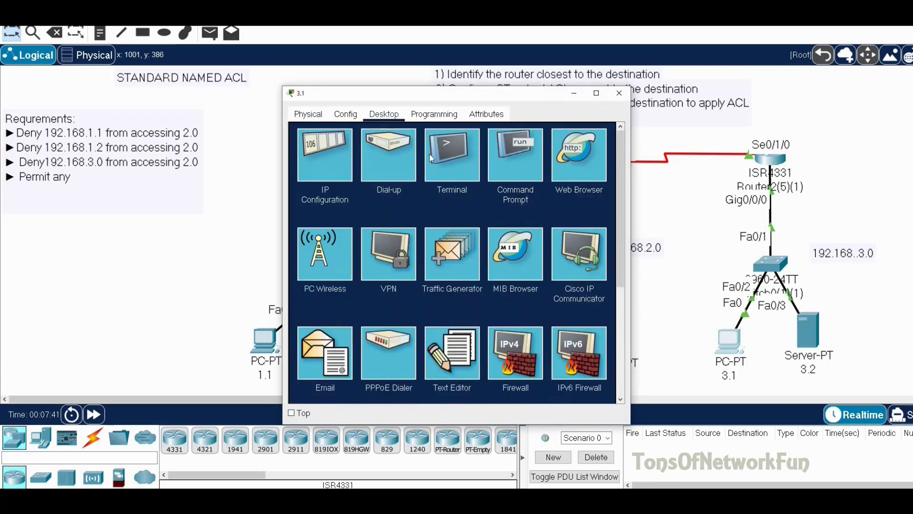
left_click(507, 156)
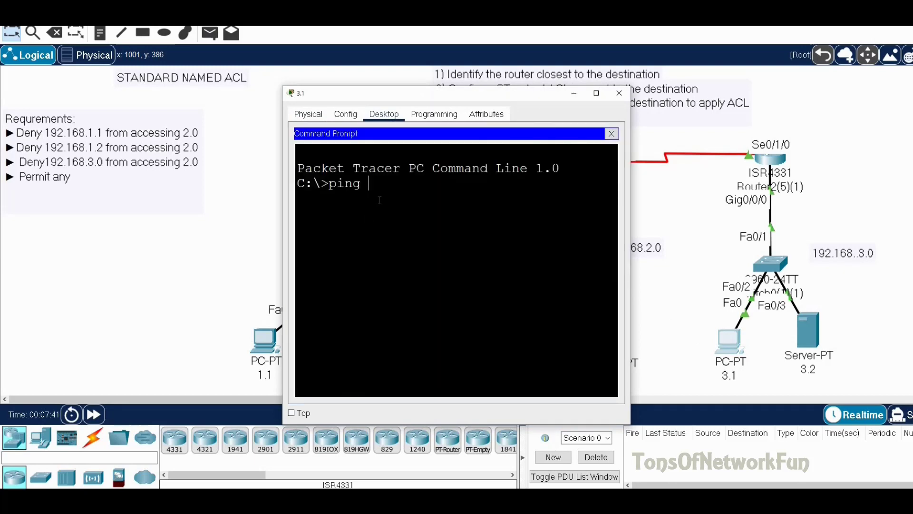
type("192.168.2.1")
key("Return")
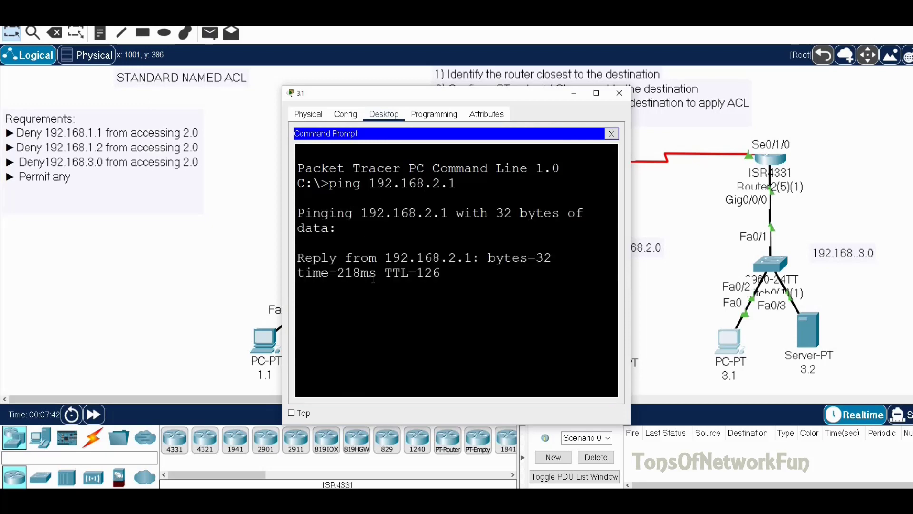
left_click(619, 92)
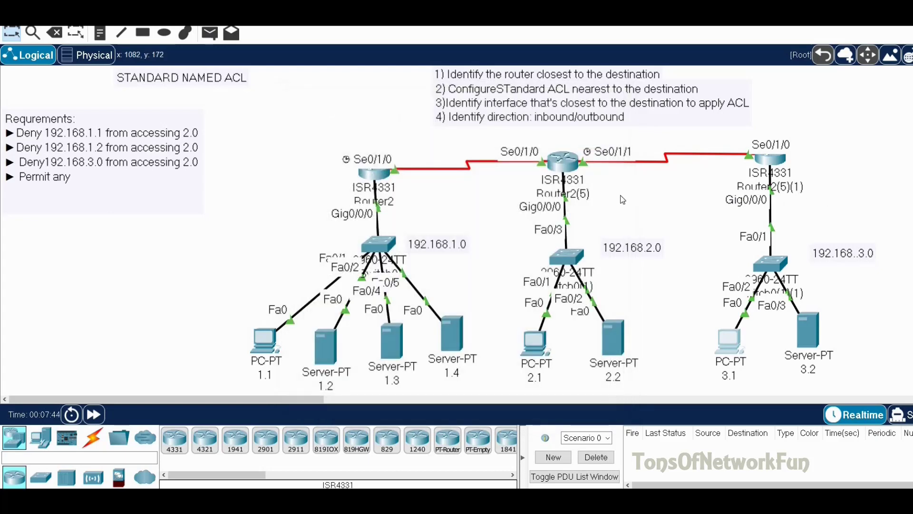
Reopen Router2(5)'s CLI and enter global configuration mode with 'en' and 'conf t'.
left_click(563, 162)
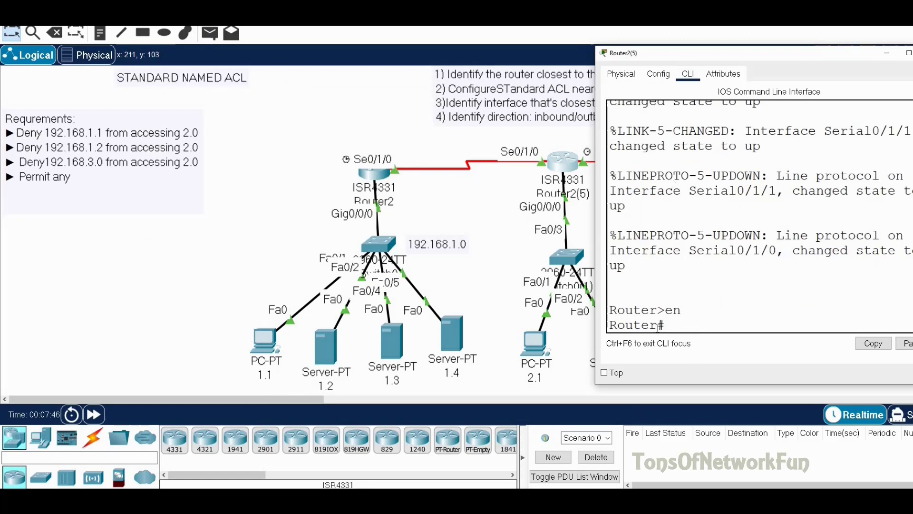
type("en")
key("Return")
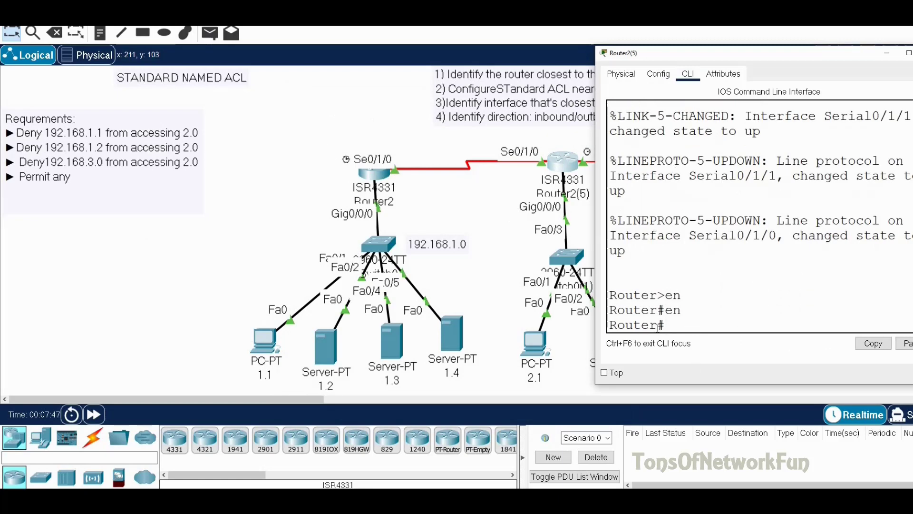
type("conf t")
key("Return")
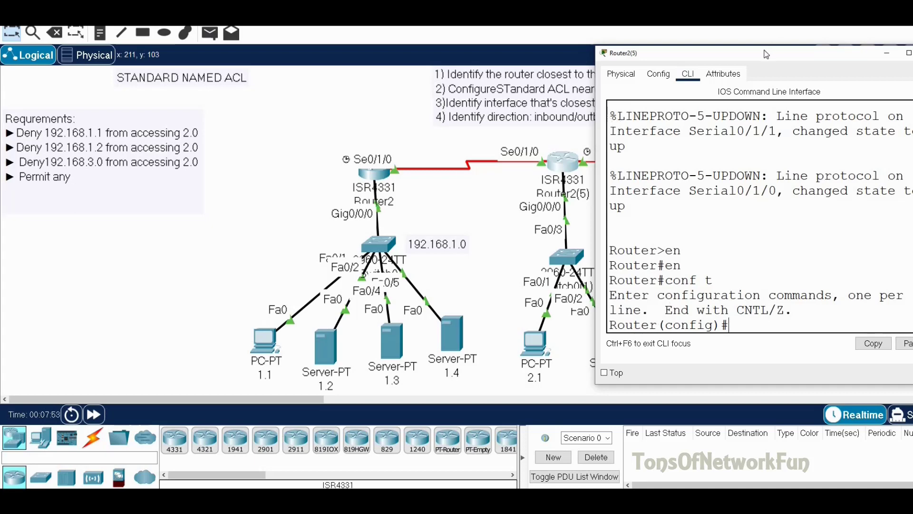
Drag the Router2(5) CLI window left and up so it sits fully on screen.
left_click_drag(682, 50, 599, 51)
left_click_drag(681, 51, 632, 37)
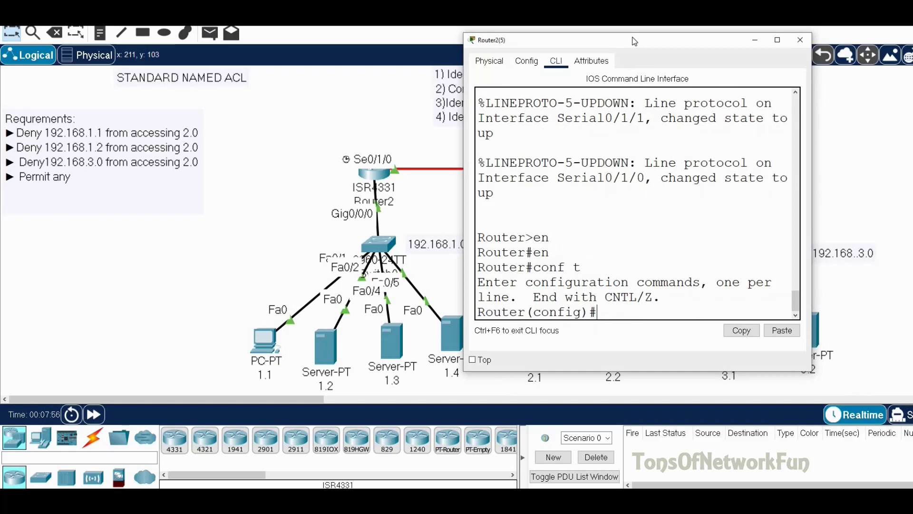
left_click_drag(634, 42, 633, 43)
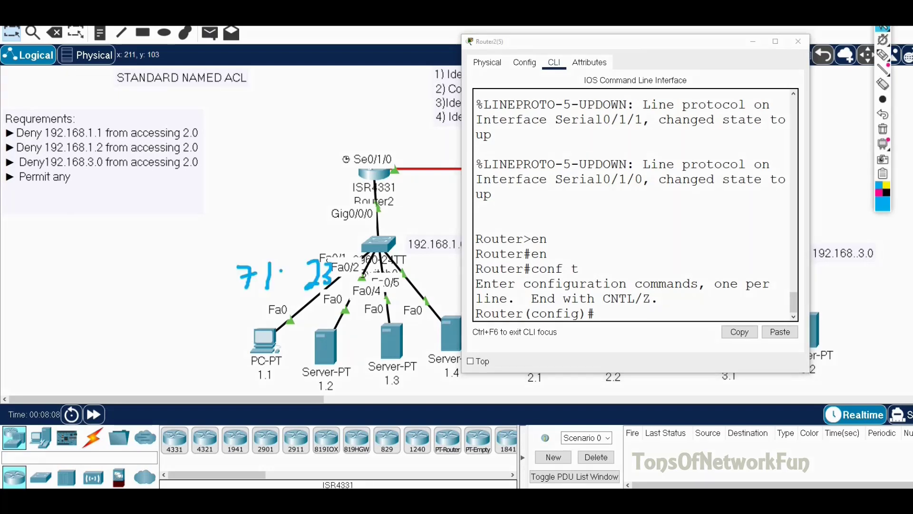
Handwrite 'Standard' and a 'Num access-list' note with the annotation pen.
left_click(883, 84)
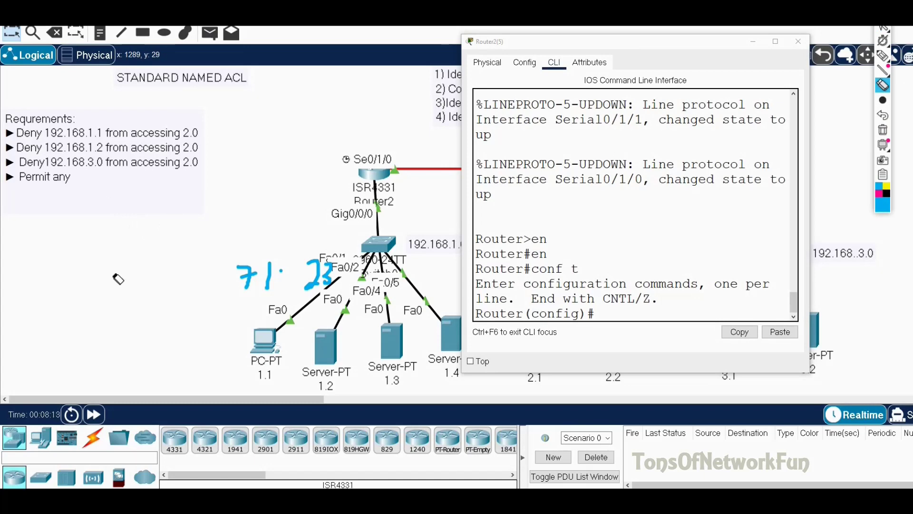
left_click(883, 62)
mouse_move(42, 213)
left_mouse_down()
mouse_move(21, 245)
mouse_move(48, 248)
left_mouse_up()
mouse_move(36, 224)
left_mouse_down()
mouse_move(60, 220)
mouse_move(74, 240)
mouse_move(119, 240)
mouse_move(171, 196)
mouse_move(193, 229)
left_mouse_up()
left_click(76, 227)
left_click(76, 240)
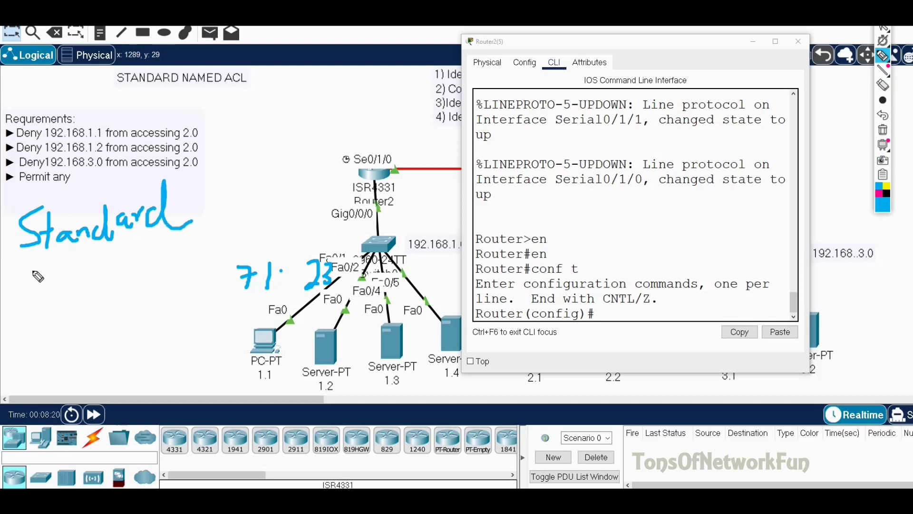
mouse_move(23, 285)
left_mouse_down()
mouse_move(57, 262)
mouse_move(90, 267)
mouse_move(87, 283)
mouse_move(145, 283)
left_mouse_up()
mouse_move(151, 264)
left_mouse_down()
mouse_move(168, 244)
mouse_move(181, 273)
left_mouse_up()
left_click_drag(189, 259, 192, 269)
mouse_move(204, 242)
left_mouse_down()
mouse_move(201, 260)
mouse_move(210, 241)
left_mouse_up()
Write and underline a 'Std Named access-list' note, then erase all ink and focus the CLI.
mouse_move(48, 333)
left_mouse_down()
mouse_move(20, 353)
mouse_move(56, 343)
left_mouse_up()
mouse_move(50, 329)
left_mouse_down()
mouse_move(53, 354)
mouse_move(81, 342)
left_mouse_up()
left_click_drag(76, 315, 79, 345)
mouse_move(28, 378)
left_mouse_down()
mouse_move(28, 359)
mouse_move(45, 376)
left_mouse_up()
mouse_move(45, 376)
left_mouse_down()
mouse_move(88, 364)
mouse_move(108, 334)
mouse_move(122, 349)
mouse_move(133, 332)
mouse_move(155, 348)
mouse_move(173, 331)
mouse_move(182, 341)
mouse_move(204, 316)
mouse_move(209, 329)
mouse_move(219, 304)
mouse_move(230, 315)
mouse_move(232, 302)
mouse_move(255, 303)
left_mouse_up()
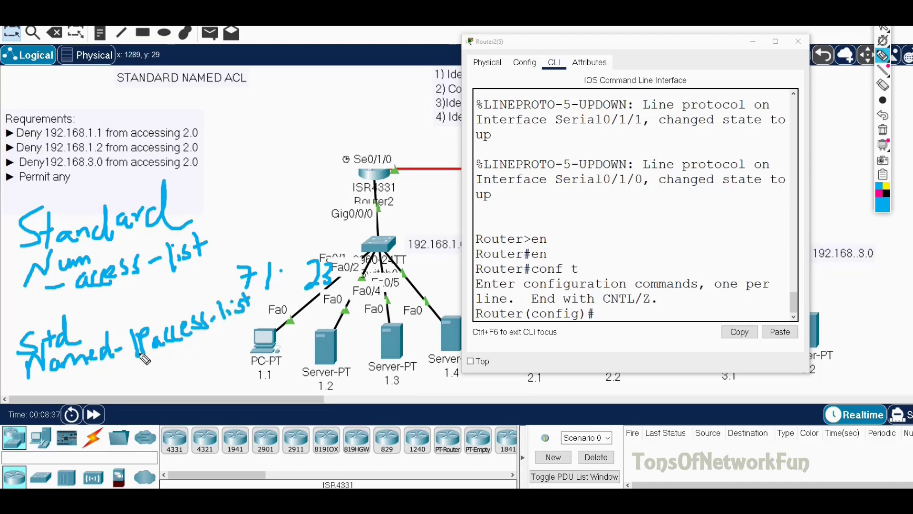
left_click_drag(149, 359, 138, 361)
left_click_drag(93, 299, 209, 271)
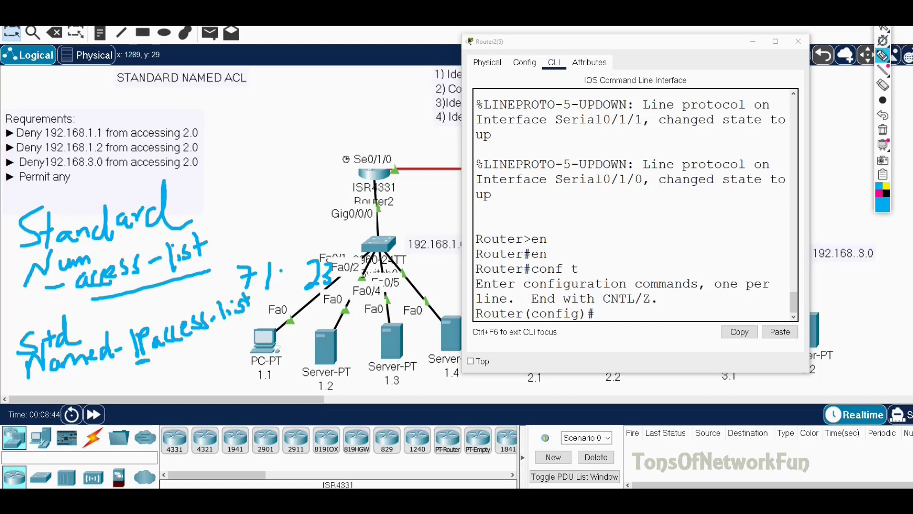
left_click(884, 41)
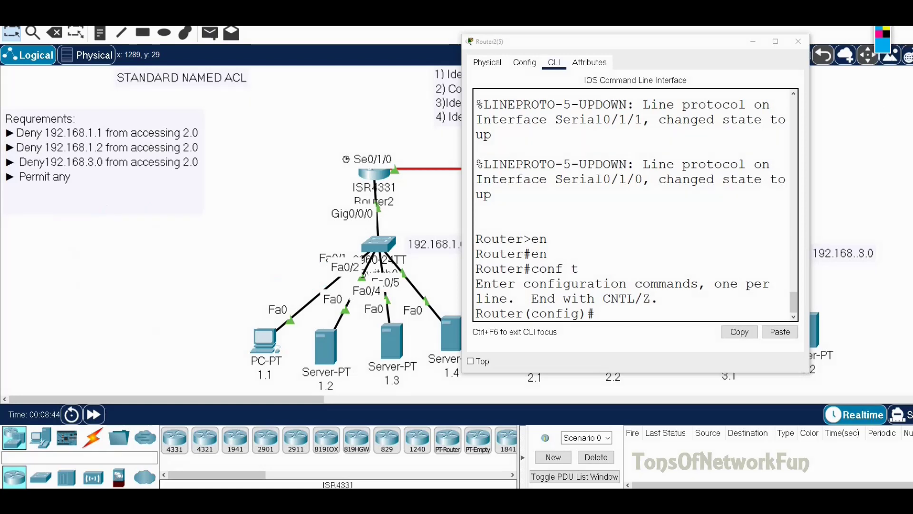
left_click(603, 316)
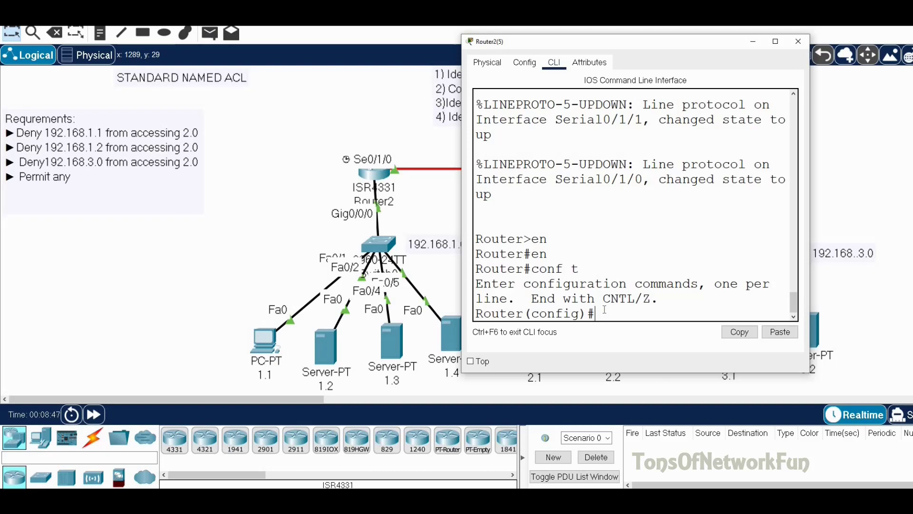
Enter 'ip access-list standard CISCO' using Tab completion and ? help.
type("ip ac")
key("Tab")
type("?")
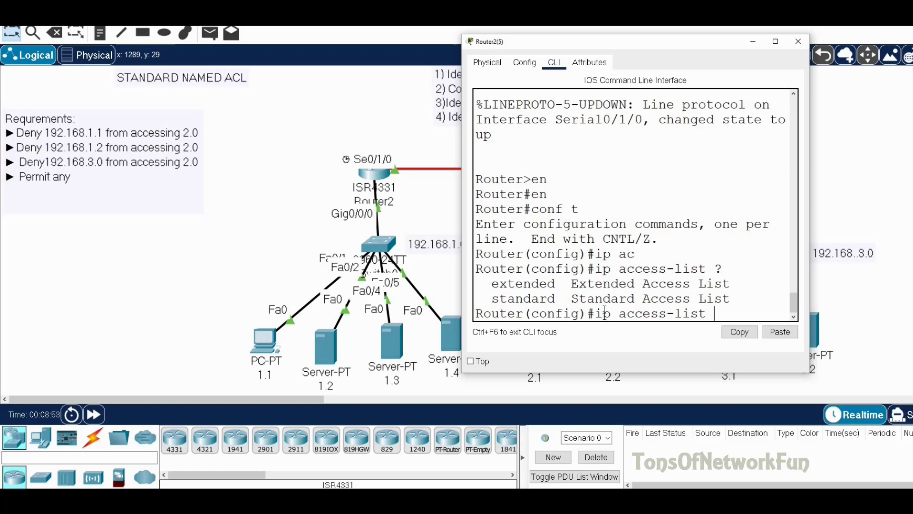
type("s")
key("Tab")
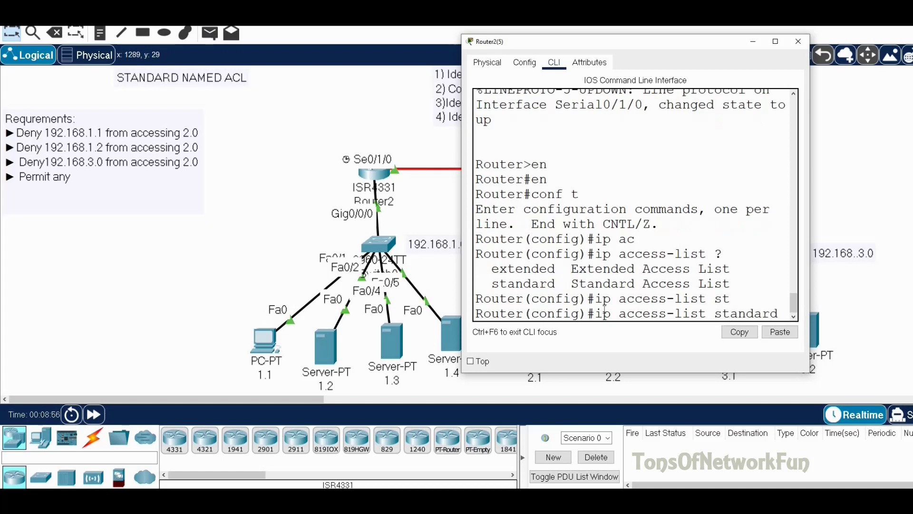
type("?")
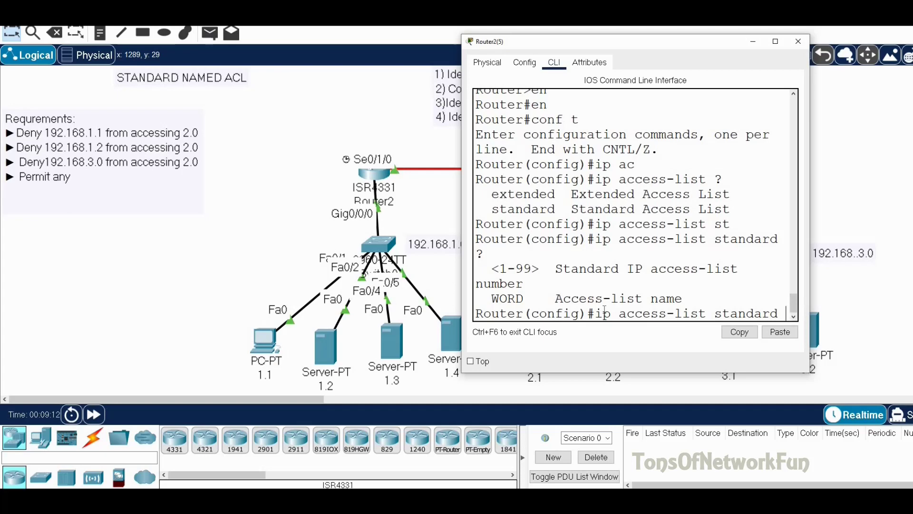
type("CISCO")
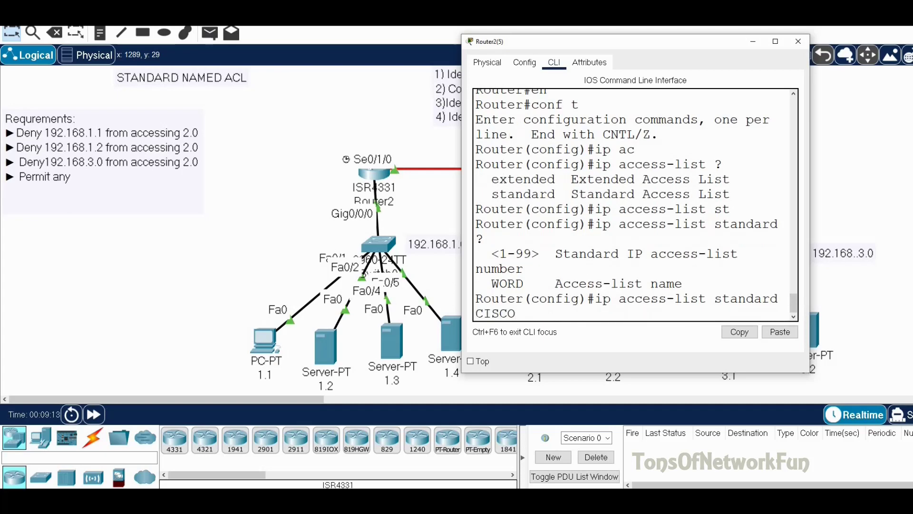
key("Return")
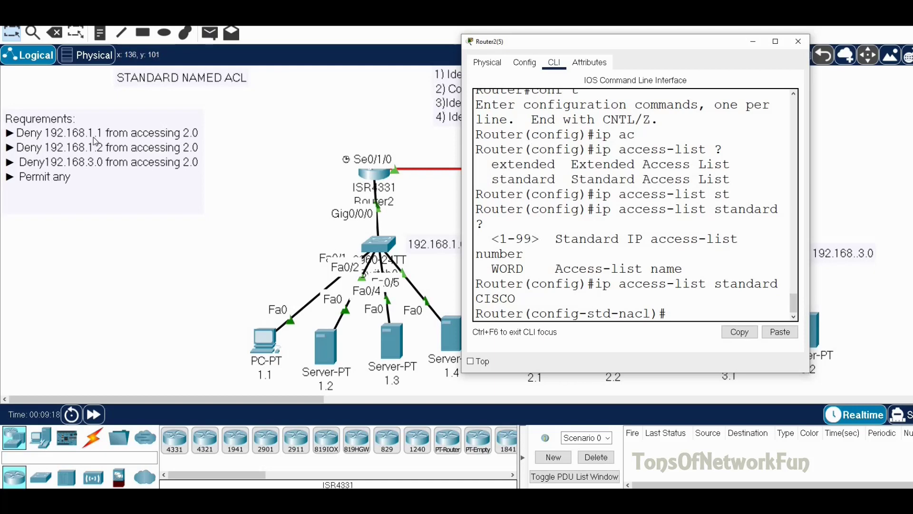
Add deny entries for hosts 192.168.1.1 and 192.168.1.2 to CISCO.
type("deny")
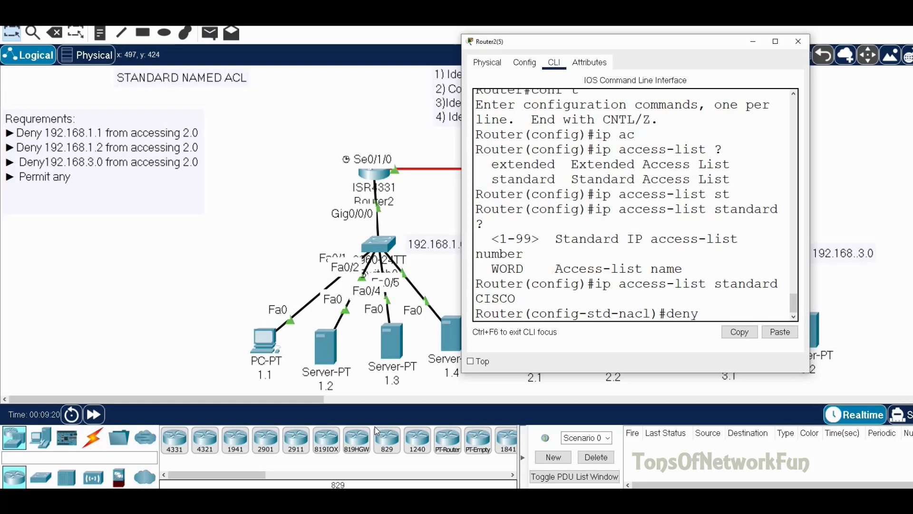
type(" ip 192.168.1.1")
key("Return")
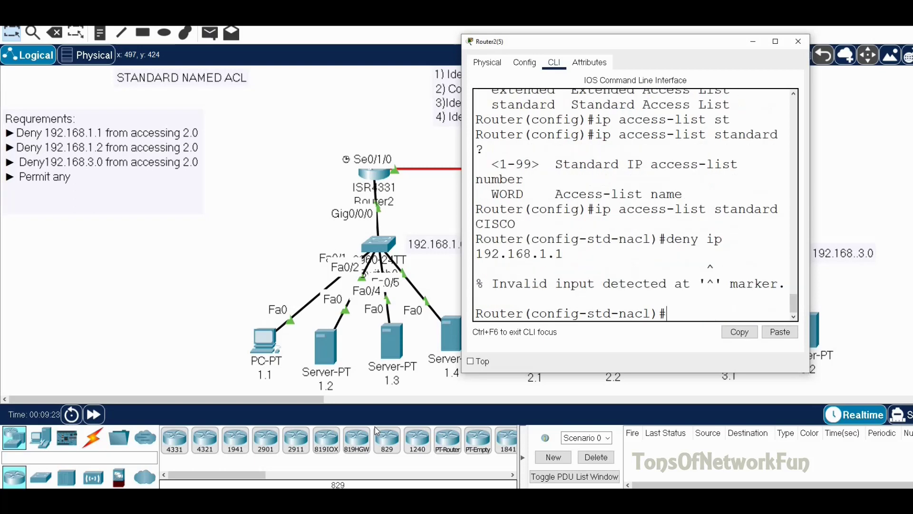
type("de")
key("Tab")
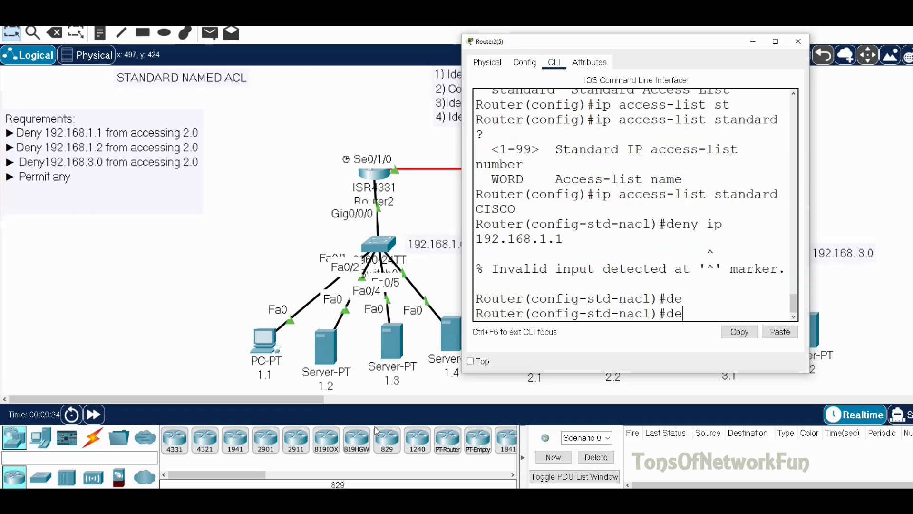
type("ny host")
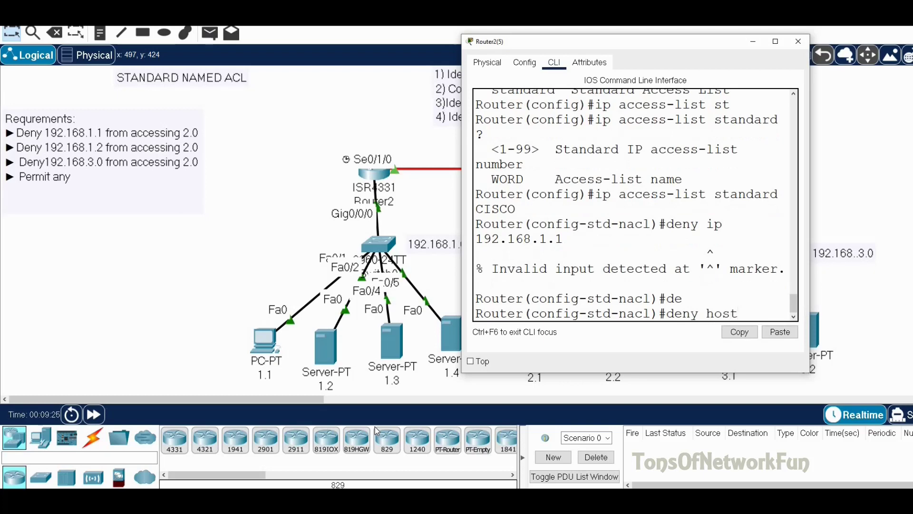
type(" 192.")
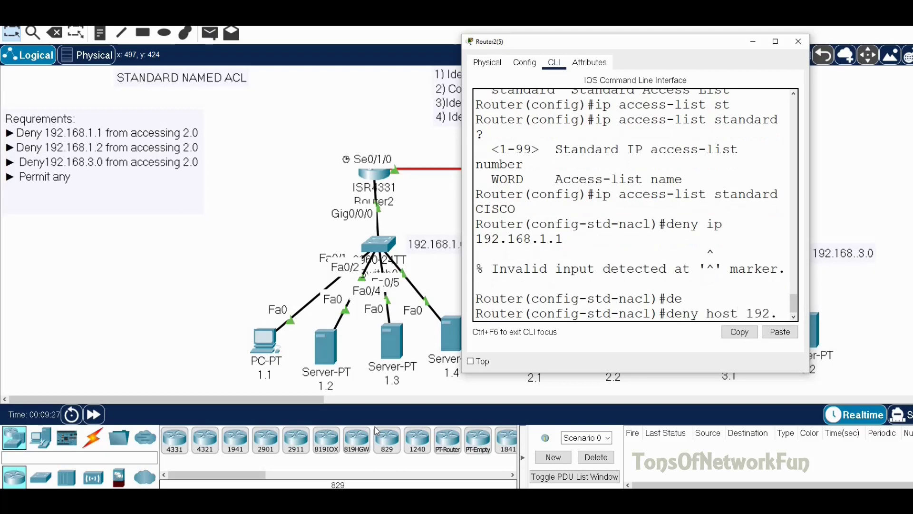
type("168.1.1")
key("Return")
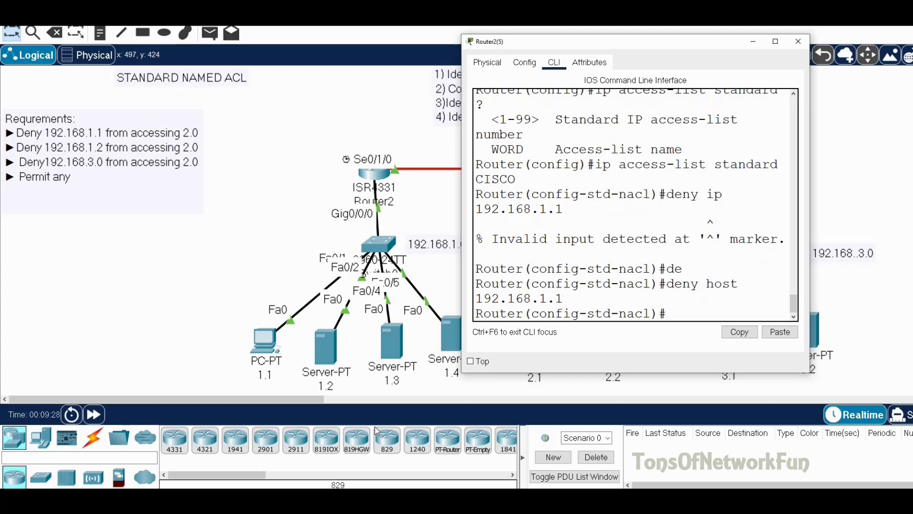
type("deny host 19")
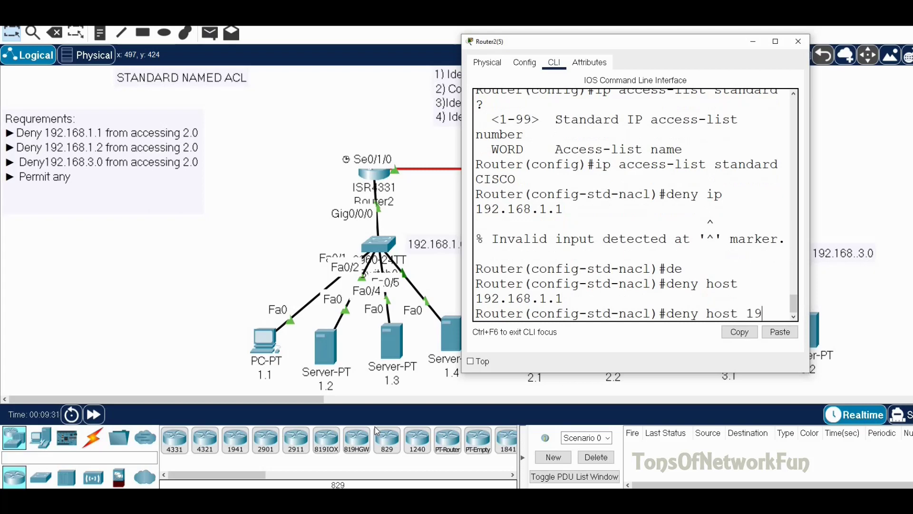
type("2.168.1.2")
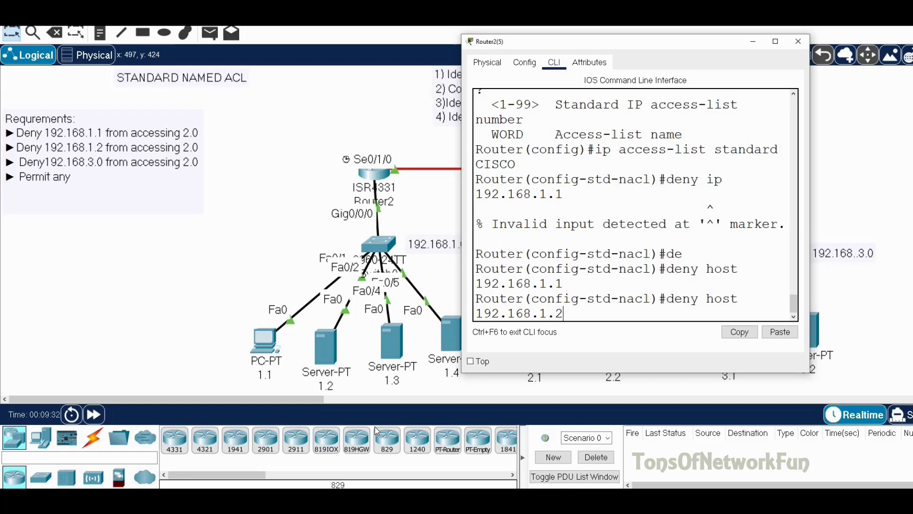
key("Return")
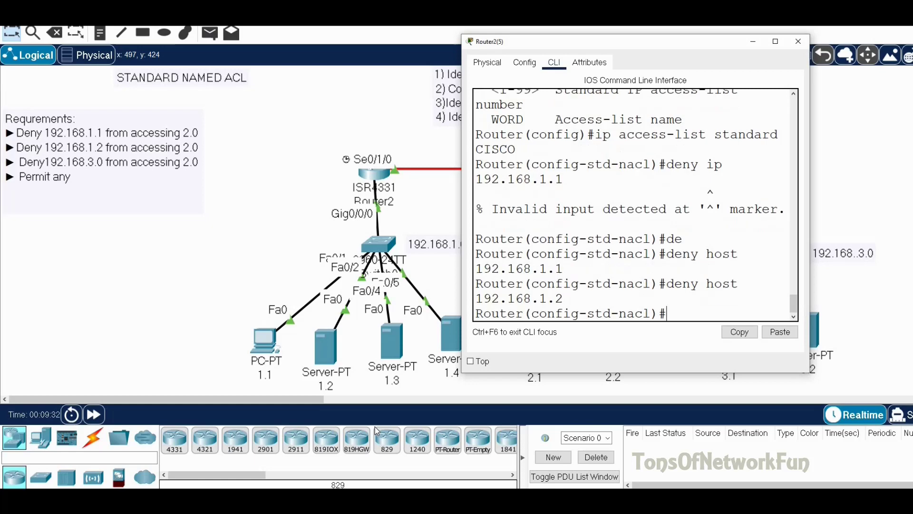
Deny network 192.168.3.0 0.0.0.255, add 'permit any', and save with 'do wr'.
type("deny")
type("192.168.3..")
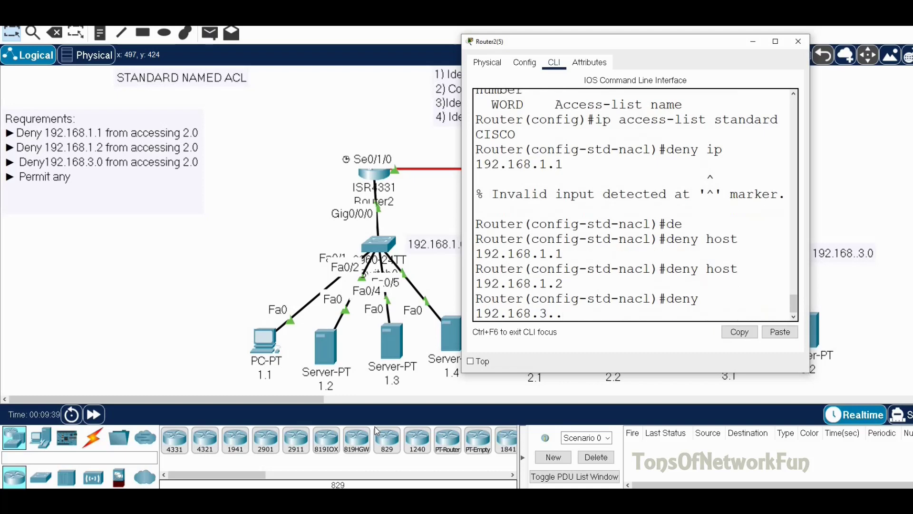
key("BackSpace")
type("0 0.0.0.255")
key("Return")
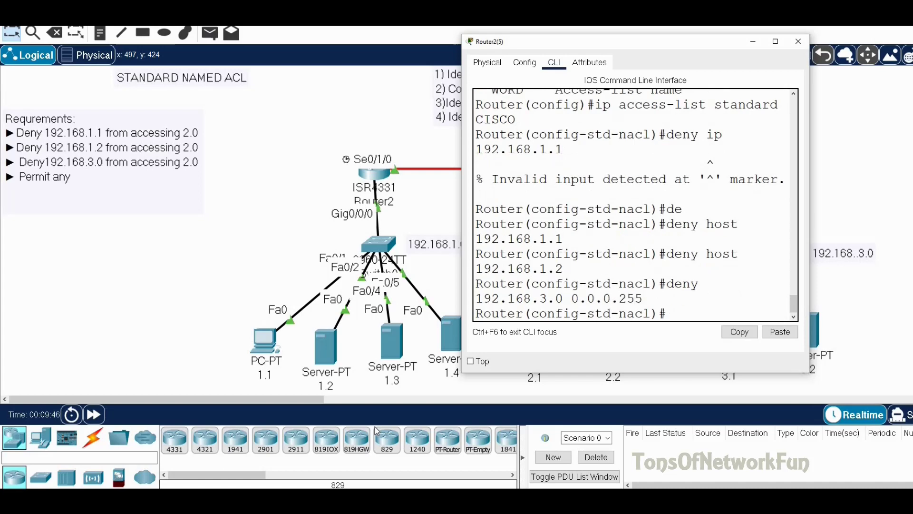
type("permit any")
key("Return")
type("do wr")
key("Return")
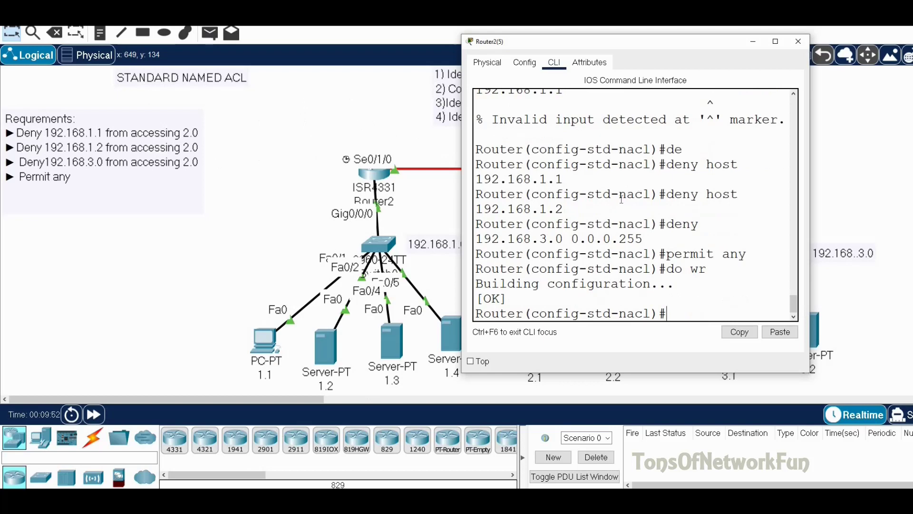
scroll(585, 223, "up", 1)
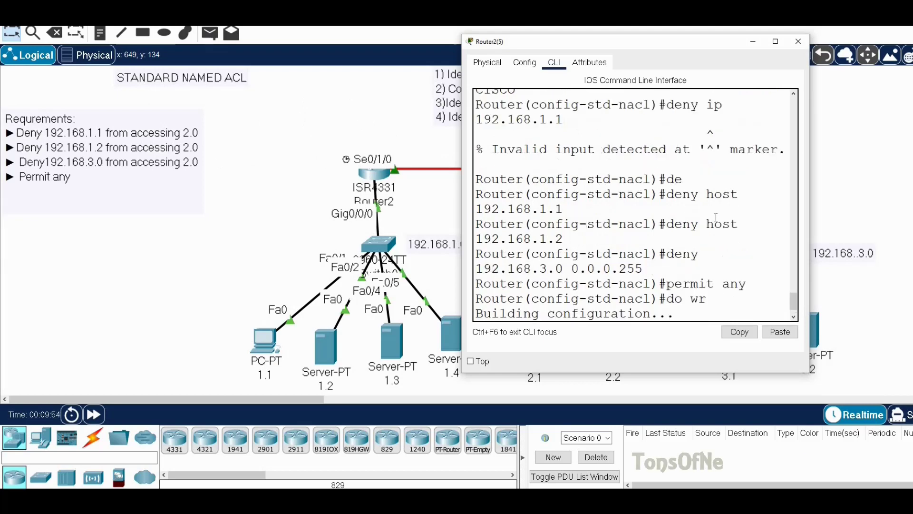
scroll(800, 307, "up", 2)
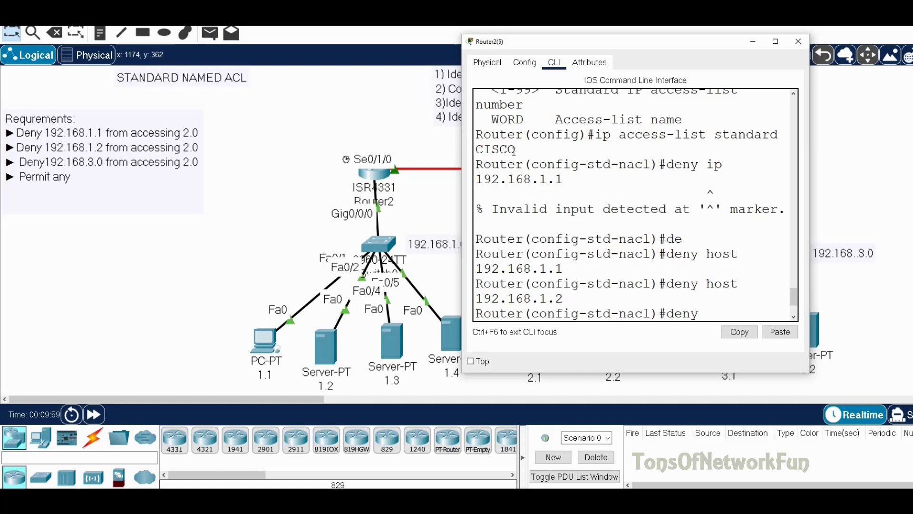
left_click_drag(597, 134, 517, 149)
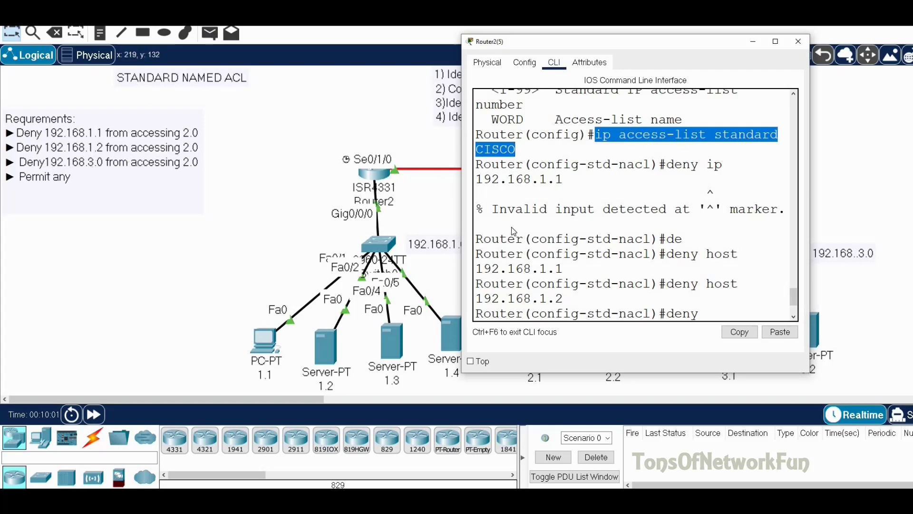
scroll(795, 303, "down", 1)
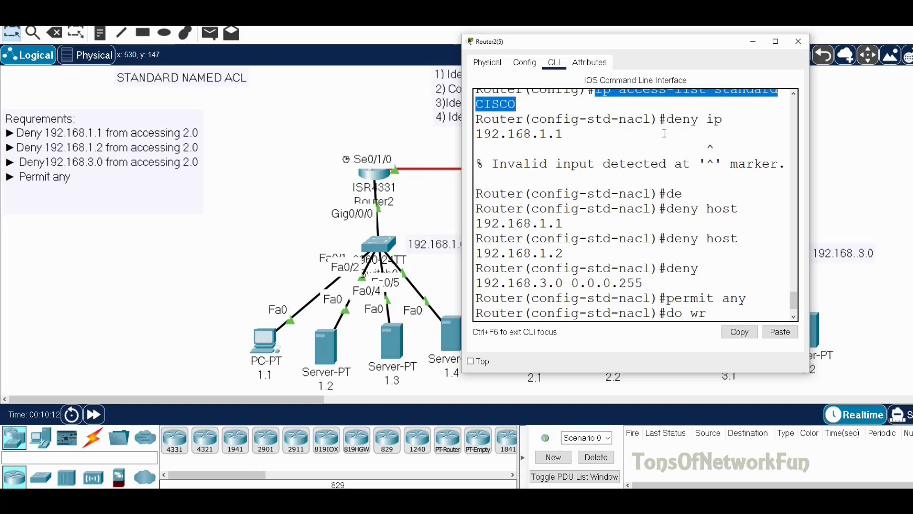
scroll(652, 174, "up", 1)
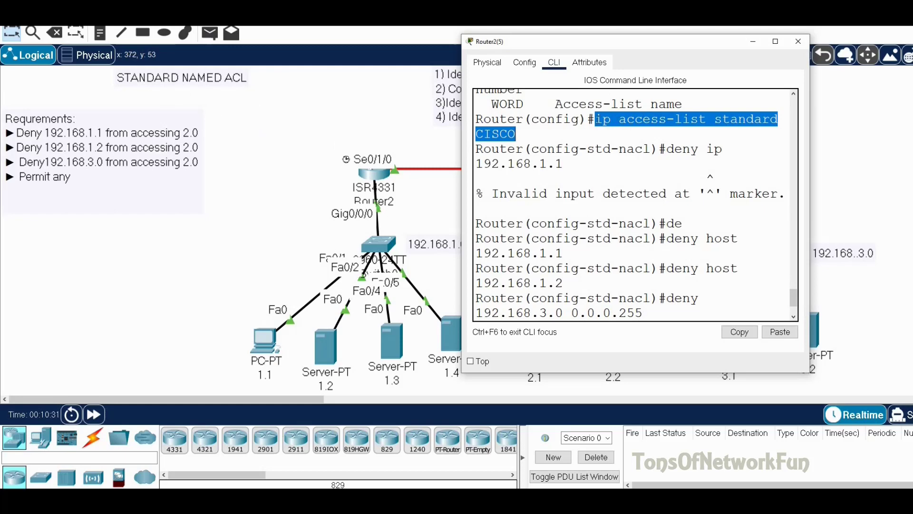
Highlight the list name CISCO, the full ACL command and the word ip to explain them.
left_click(596, 119)
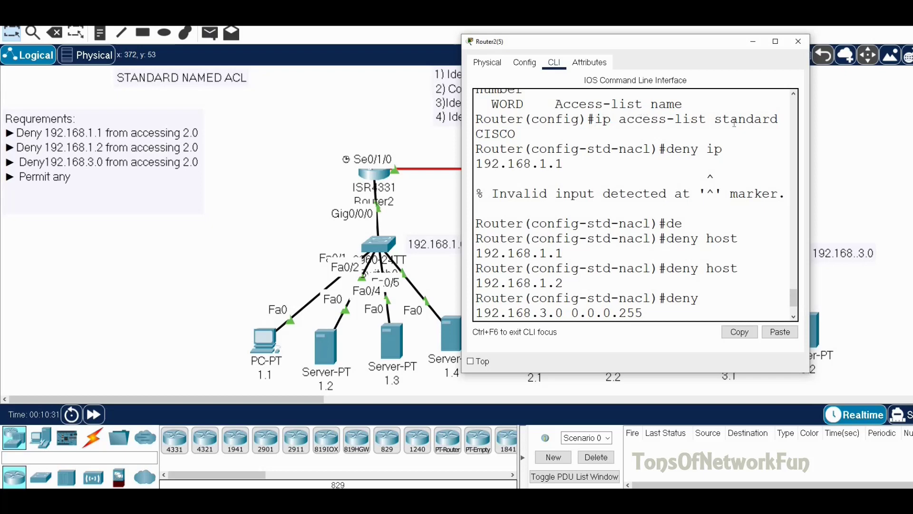
double_click(507, 137)
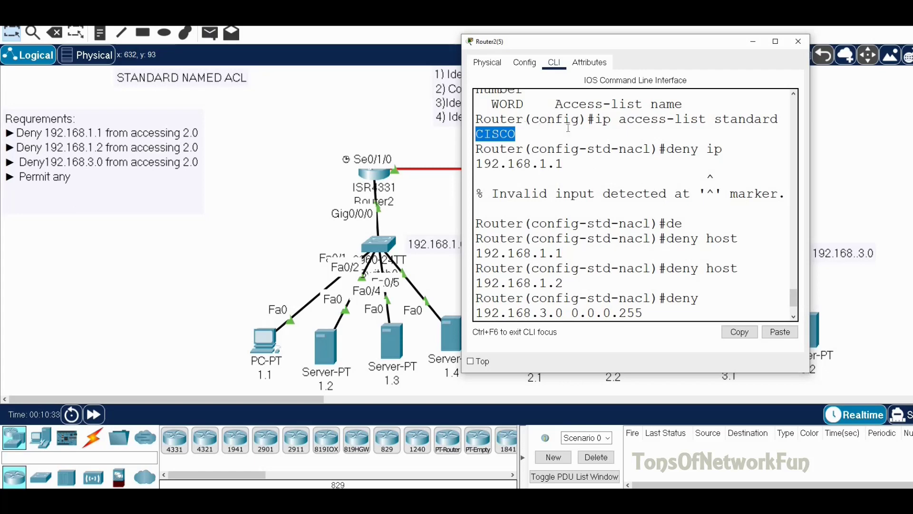
left_click_drag(596, 119, 673, 137)
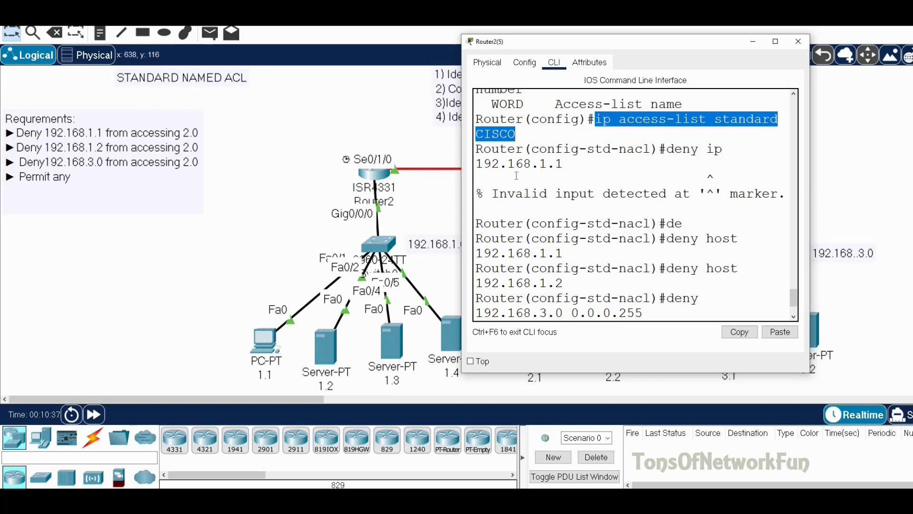
left_click(611, 125)
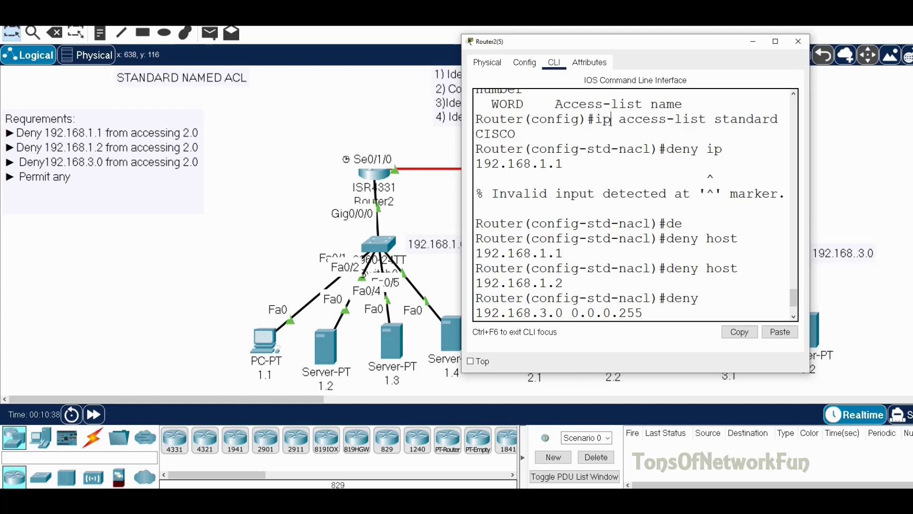
double_click(601, 121)
left_click(612, 121)
double_click(598, 121)
Re-enter 'permit any' and 'do wr', then close Router2(5)'s window.
type("permit any")
key("Return")
type("do wr")
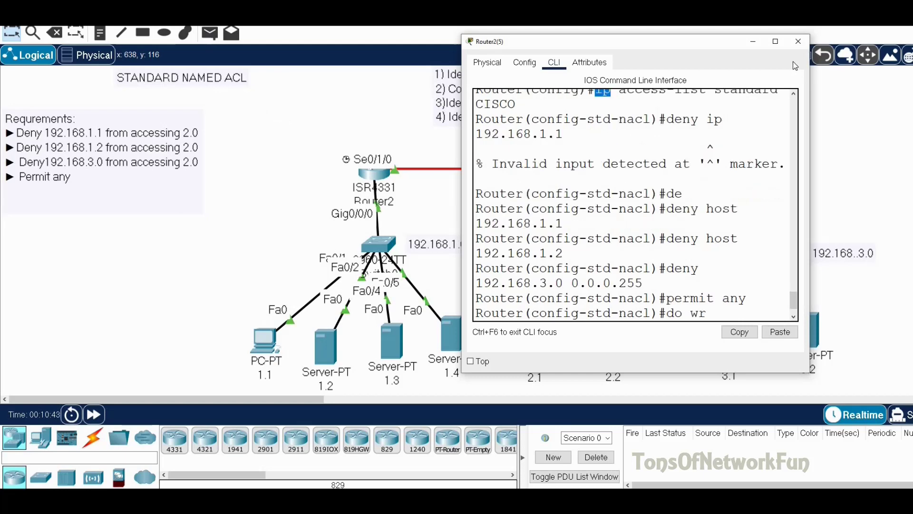
left_click(798, 43)
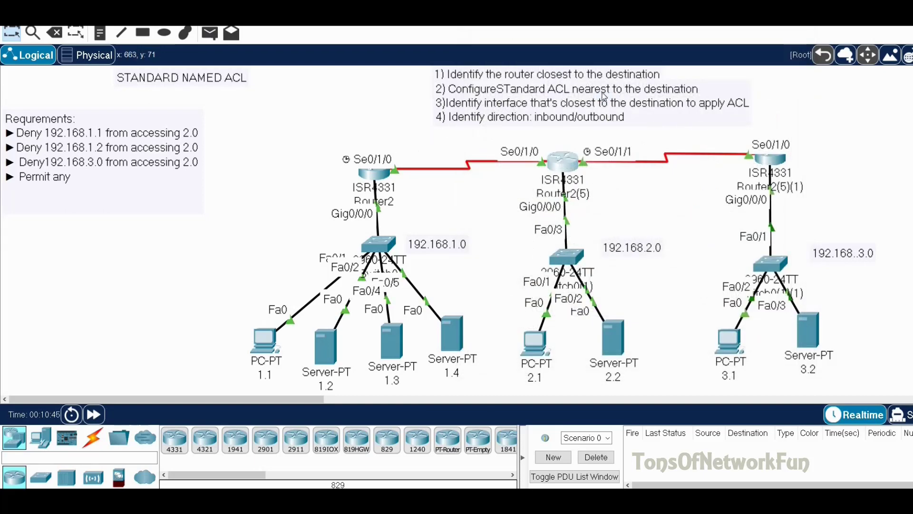
Reopen Router2(5)'s CLI, exit the ACL mode, and enter interface g0/0/0.
left_click(570, 168)
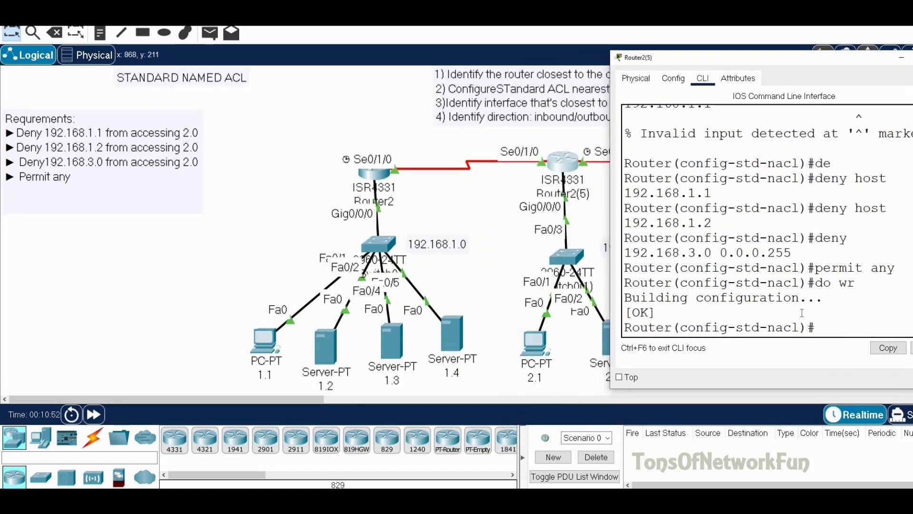
type("exit")
key("Return")
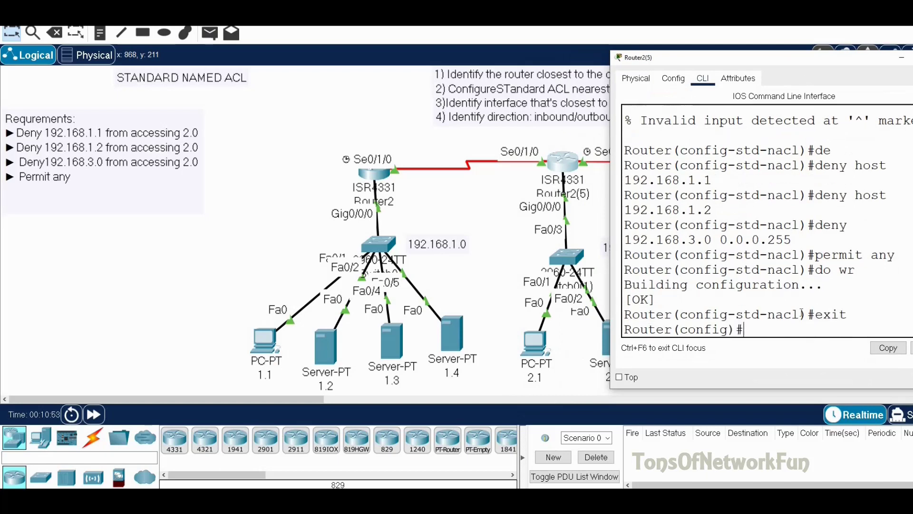
type("int g0/0/0")
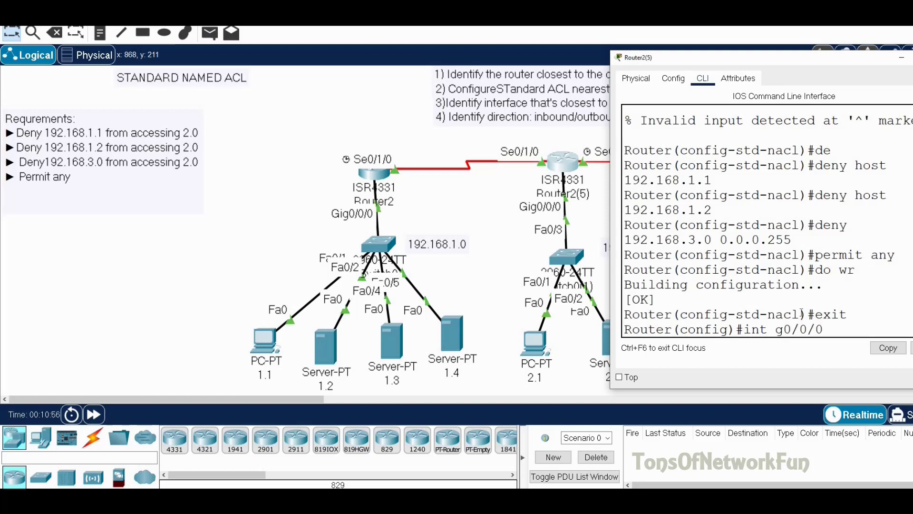
key("Return")
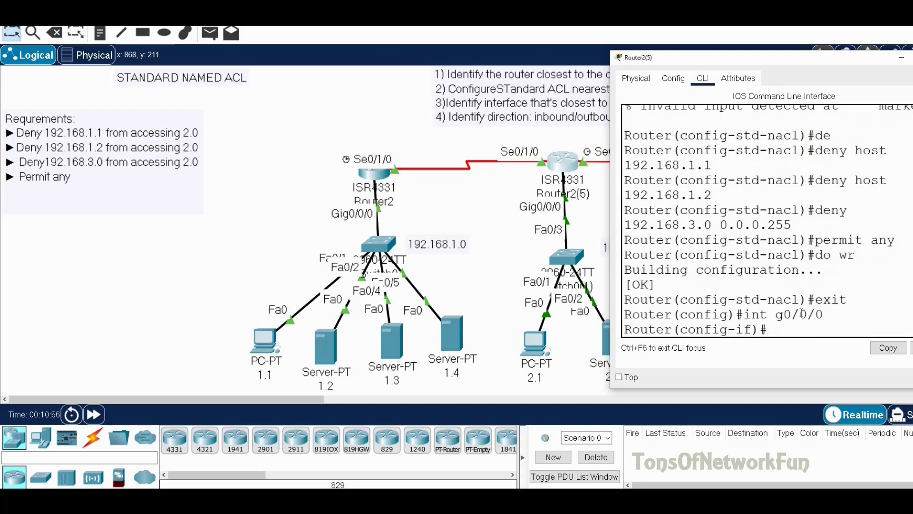
Apply 'ip access-group CISCO OUT' on g0/0/0, then close the router window.
type("ip ac")
key("Tab")
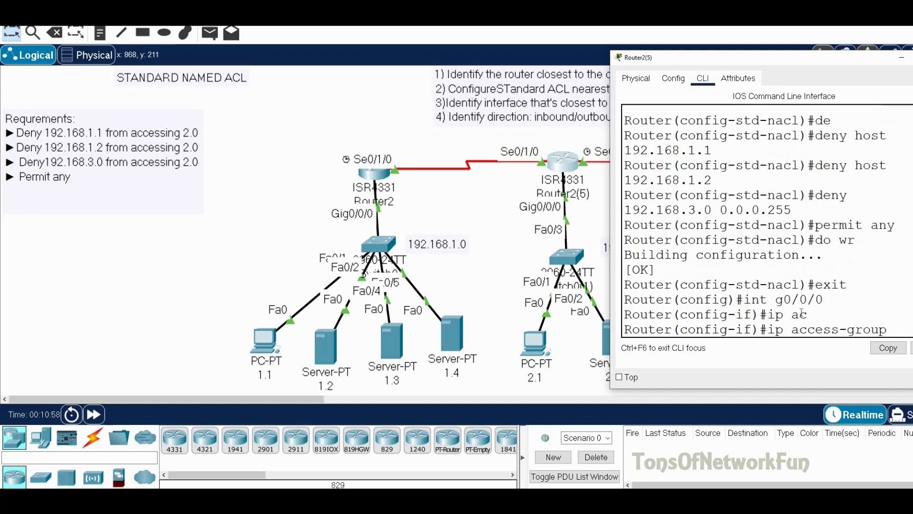
left_click_drag(760, 63, 658, 90)
type("CISCO OUT")
key("Return")
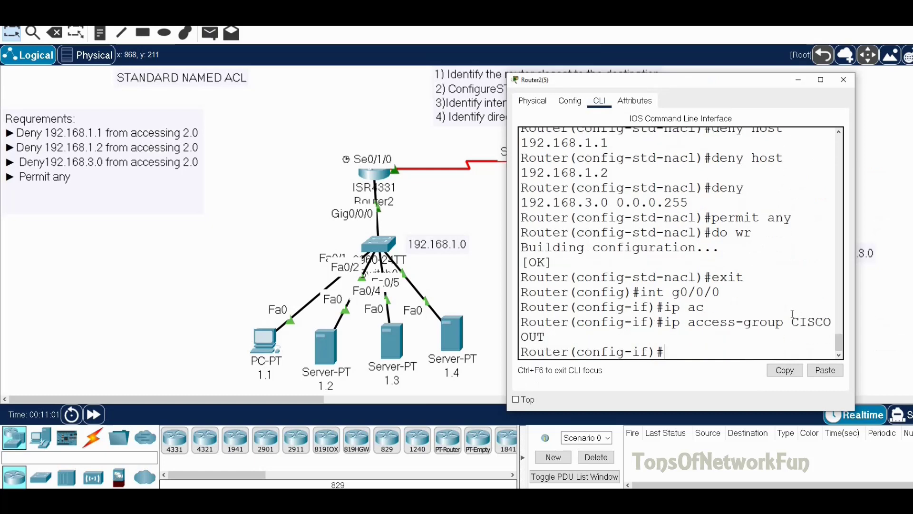
left_click_drag(810, 322, 835, 322)
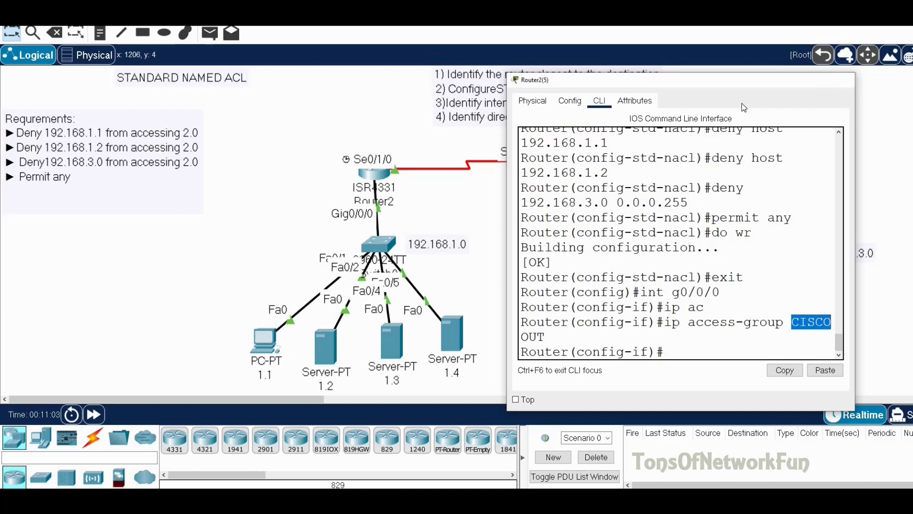
left_click(844, 80)
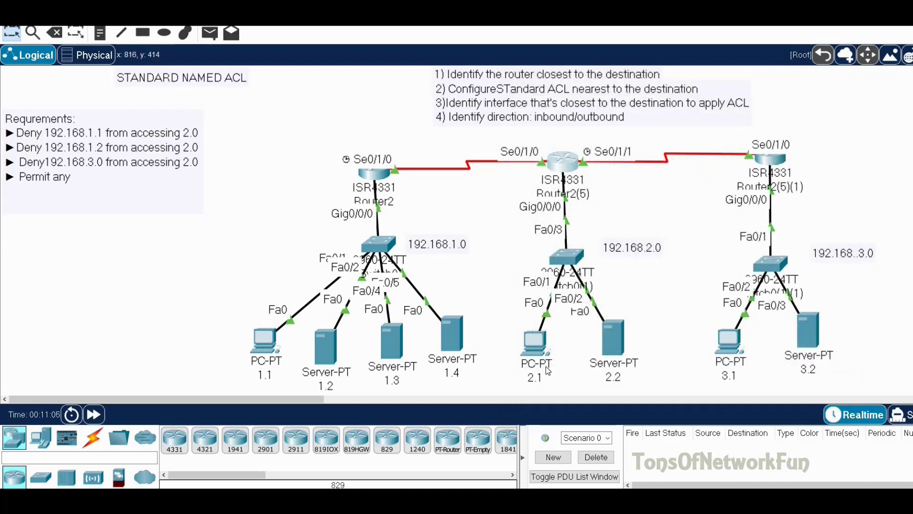
Rerun ping 192.168.2.1 on PC 1.1, note 'destination host unreachable', and close the window.
left_click(264, 348)
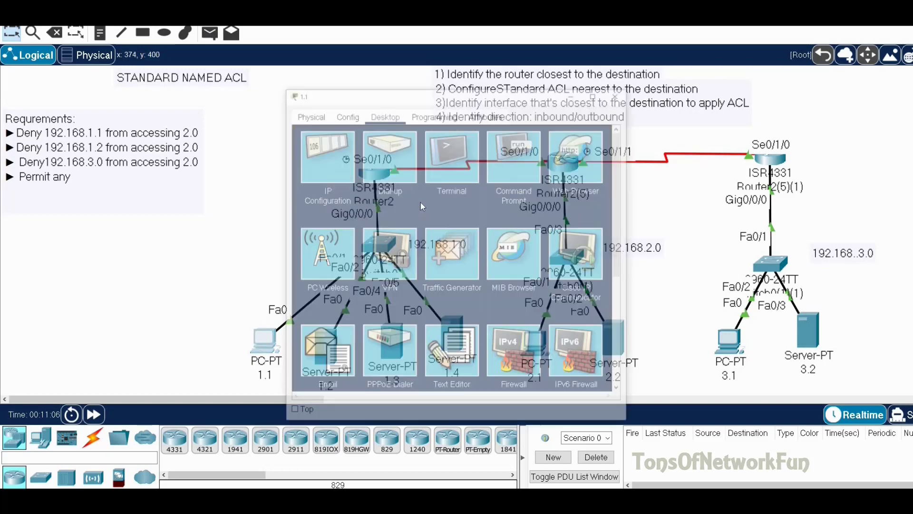
left_click(513, 156)
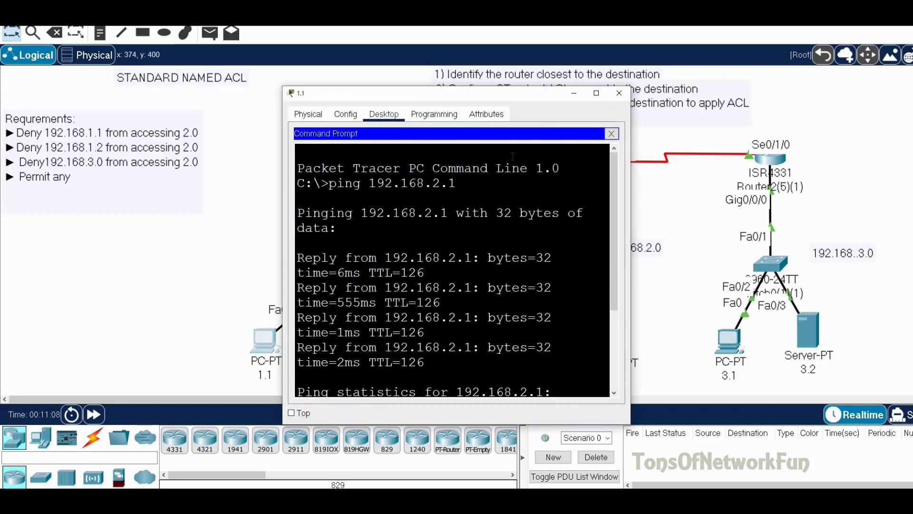
key("Up")
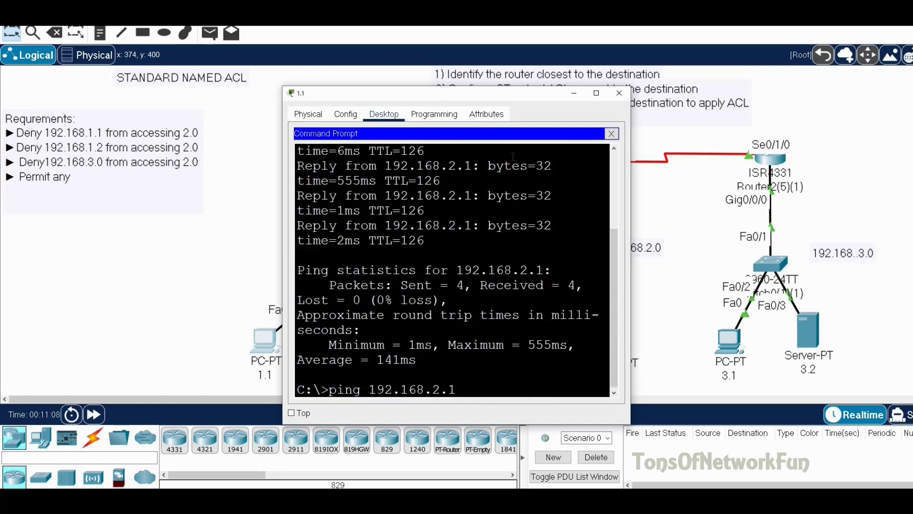
key("Return")
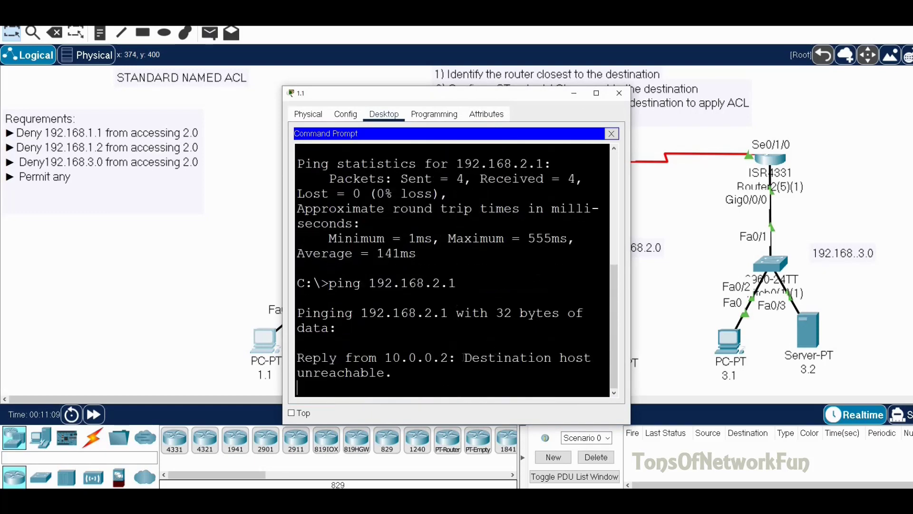
left_click_drag(465, 360, 545, 371)
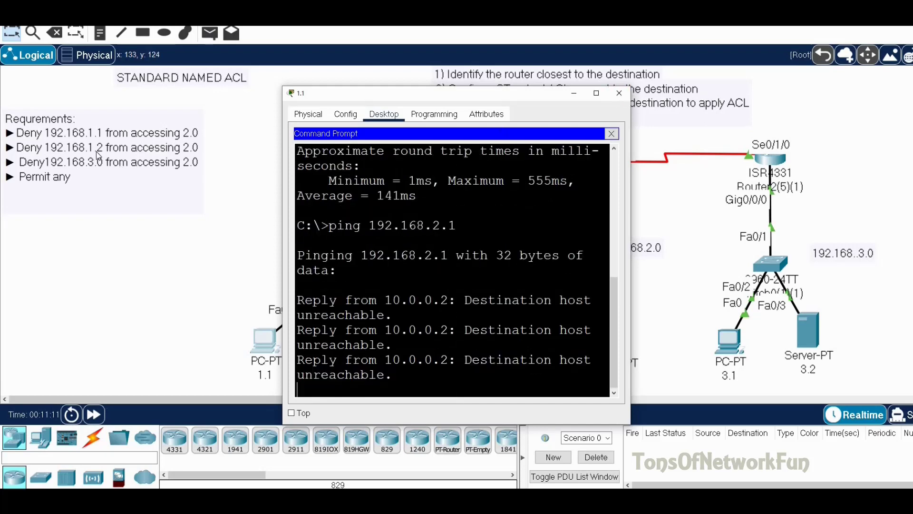
left_click(620, 93)
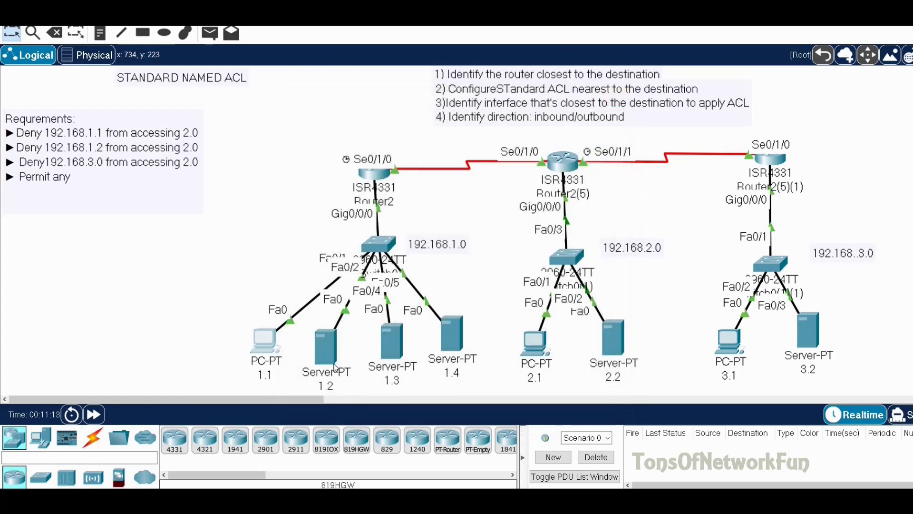
Rerun ping 192.168.2.1 on Server 1.2, see it unreachable, and close the window.
left_click(326, 345)
left_click(471, 180)
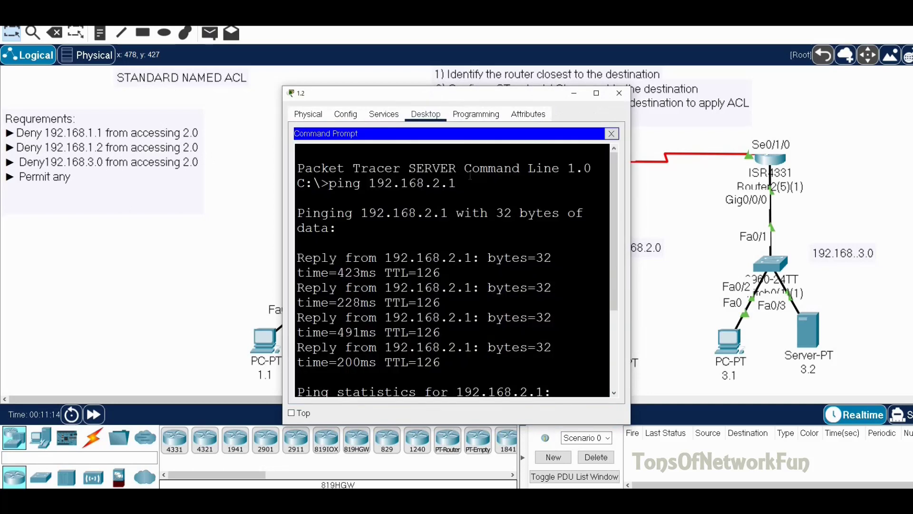
scroll(452, 271, "down", 2)
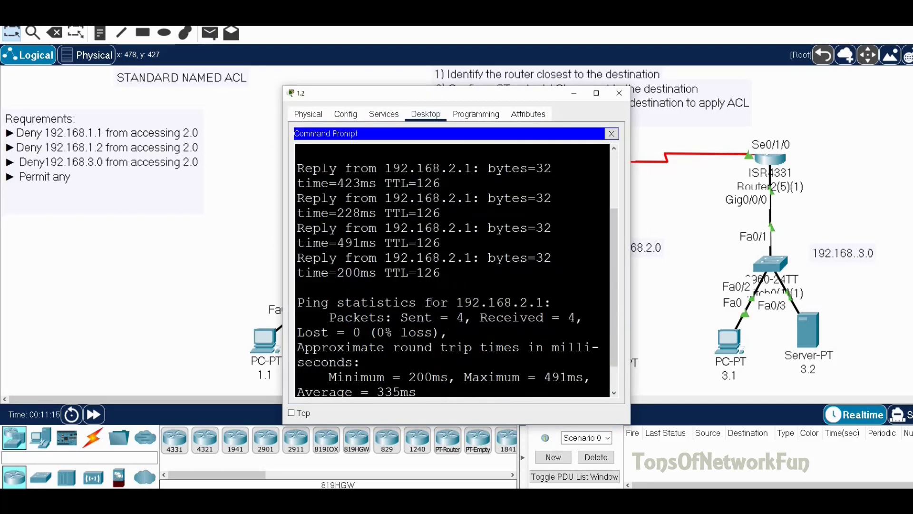
key("Up")
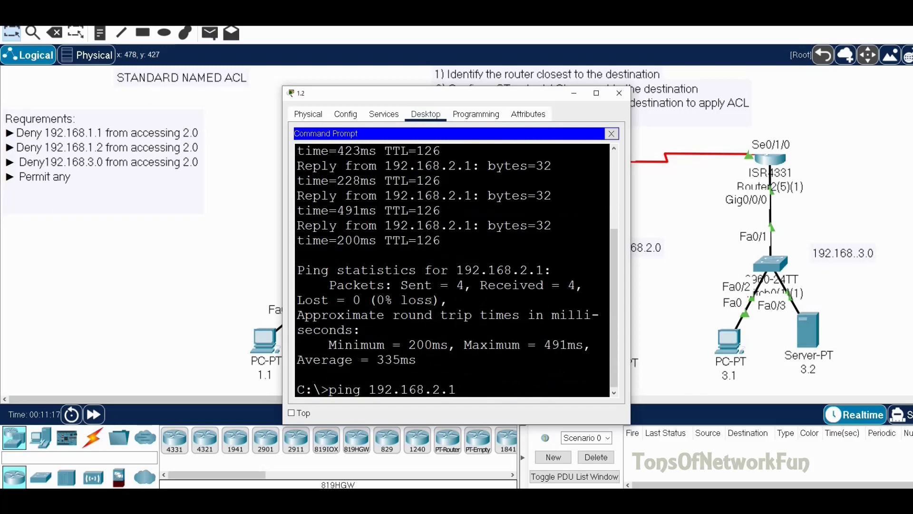
key("Return")
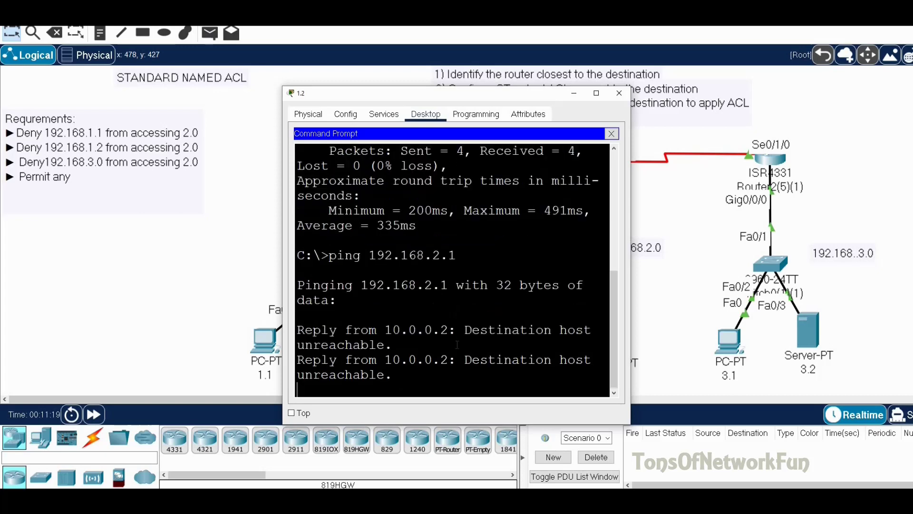
left_click_drag(464, 360, 393, 375)
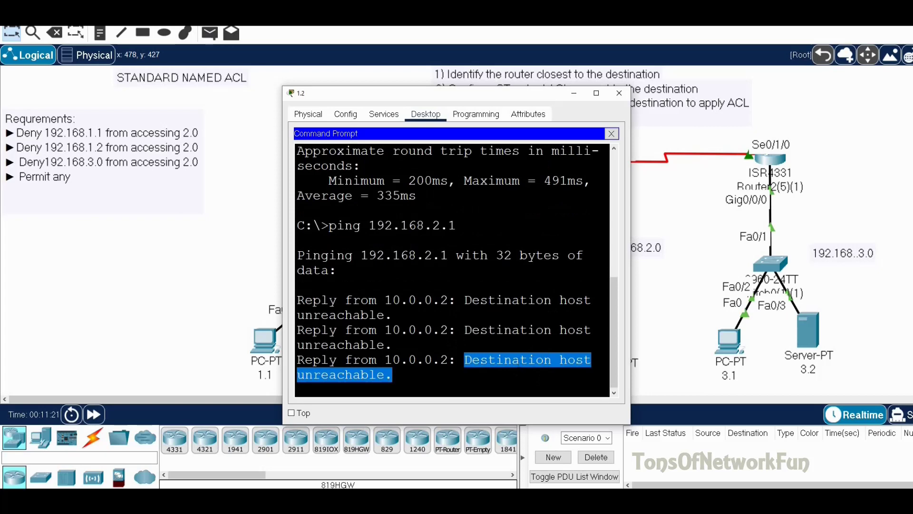
left_click_drag(609, 95, 531, 107)
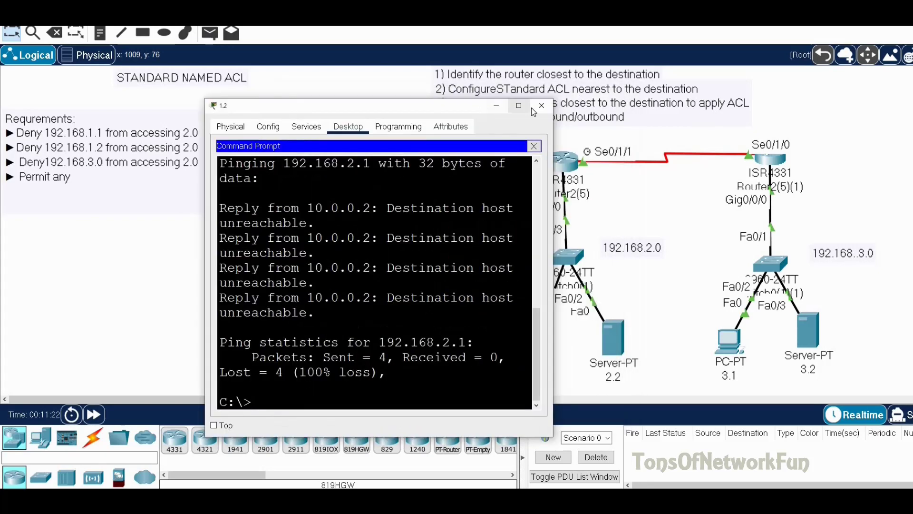
left_click(541, 105)
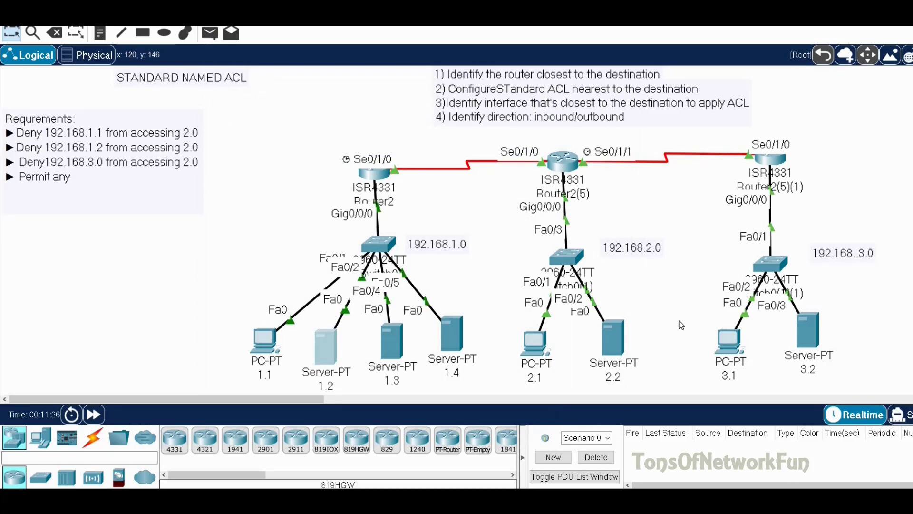
Re-run ping 192.168.2.1 on PC 3.1 and confirm 'Destination host unreachable' replies.
left_click(727, 341)
left_click_drag(417, 97, 633, 72)
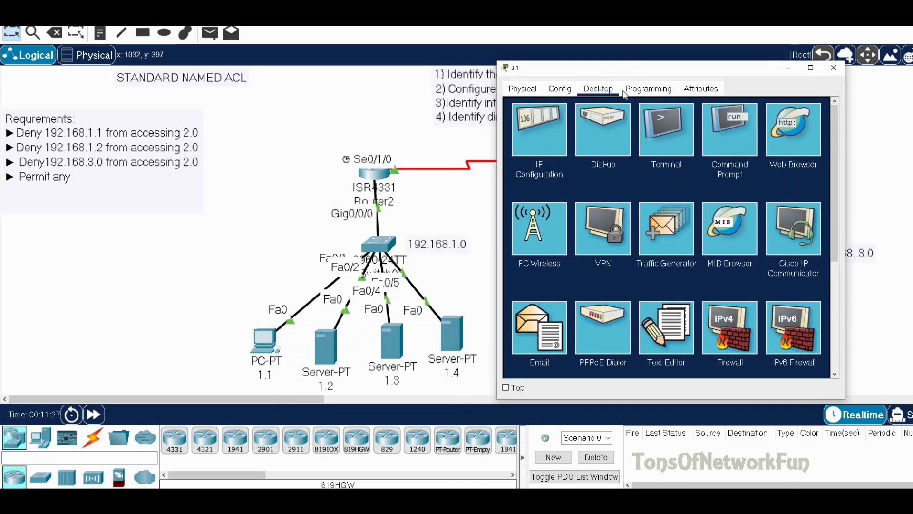
left_click(725, 144)
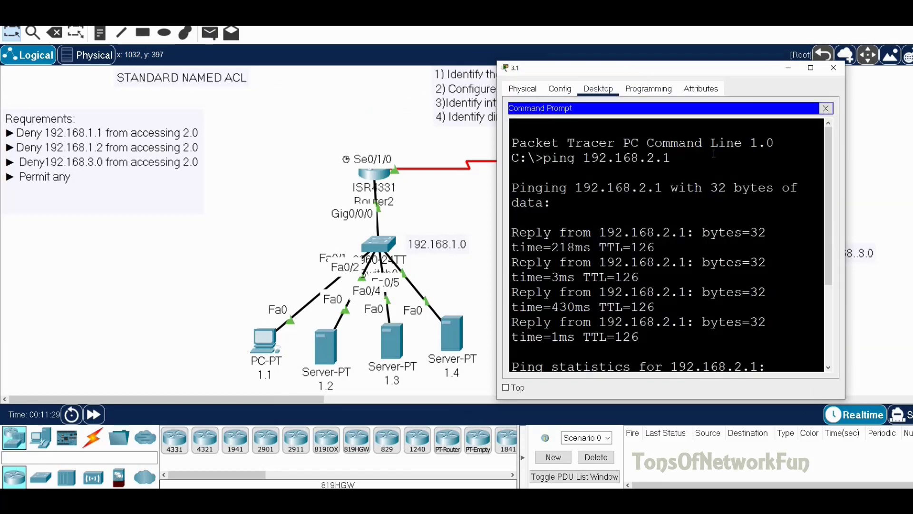
key("Up")
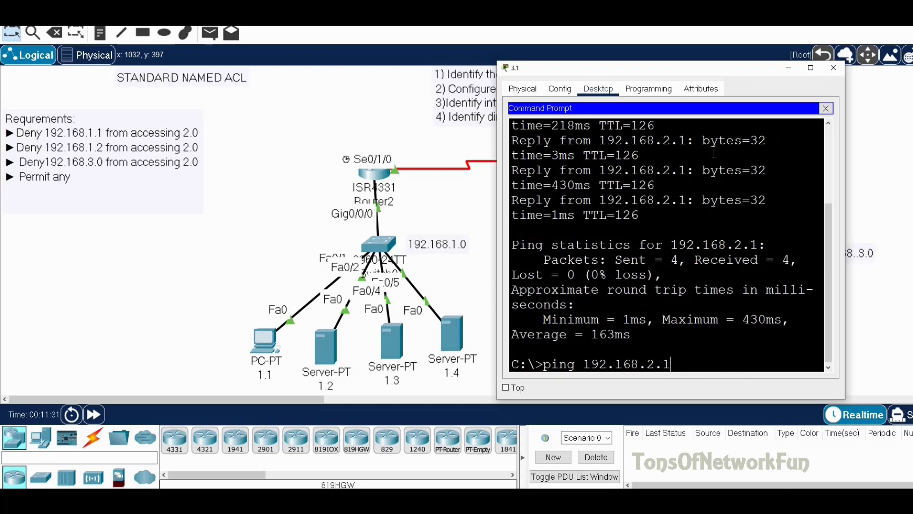
key("Return")
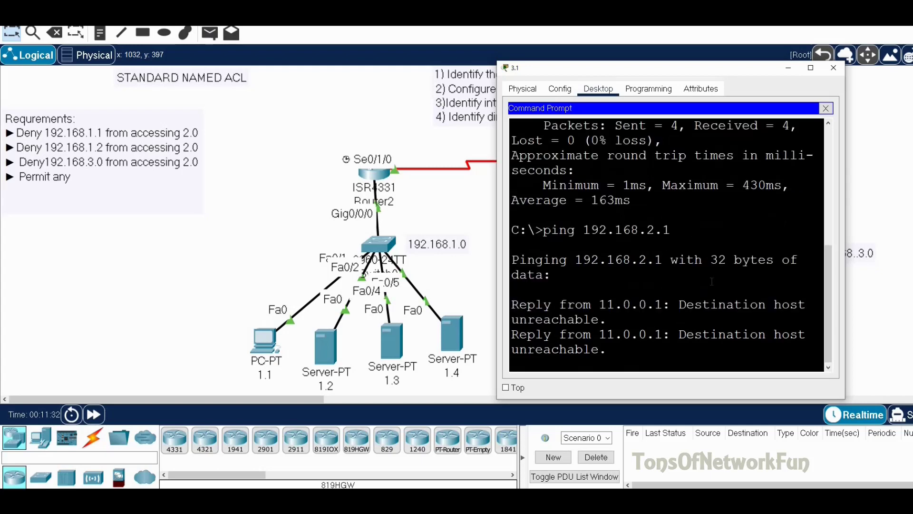
left_click_drag(679, 305, 785, 320)
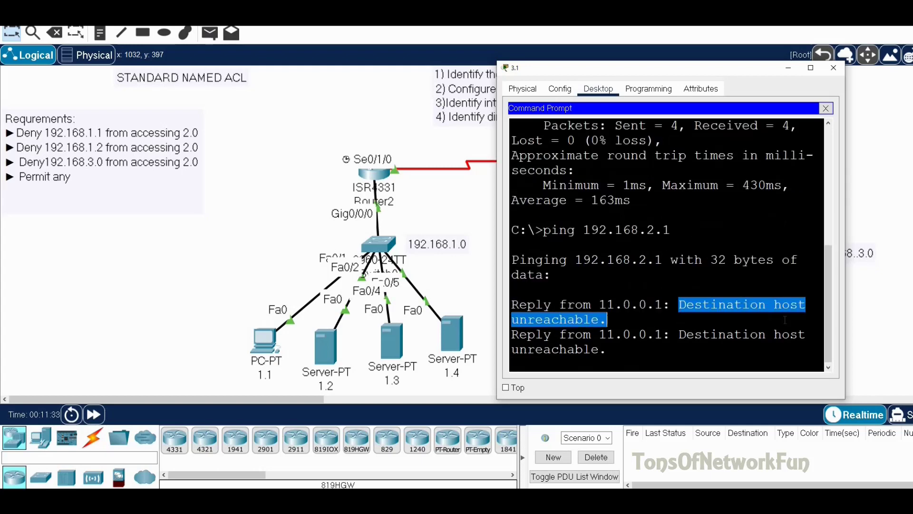
left_click(834, 68)
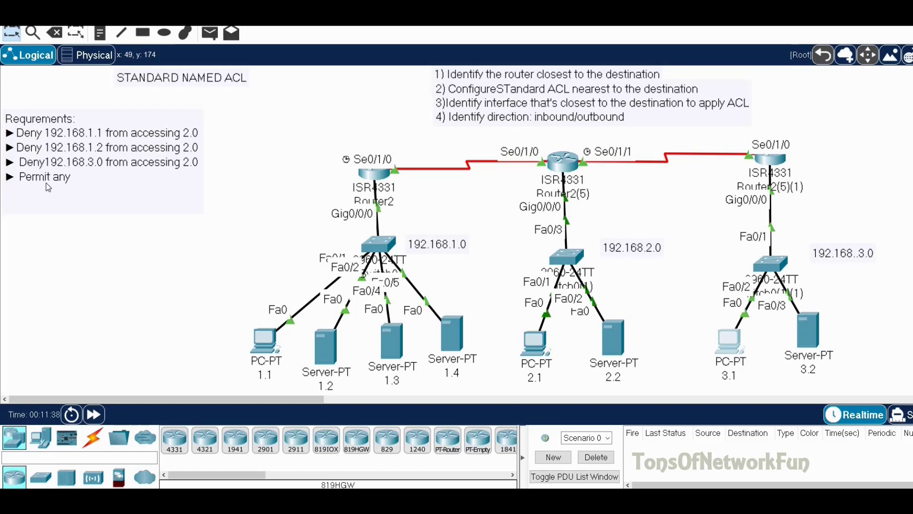
Ping 192.168.2.1 from Server 1.3's command prompt and confirm successful replies.
left_click(404, 344)
left_click(552, 328)
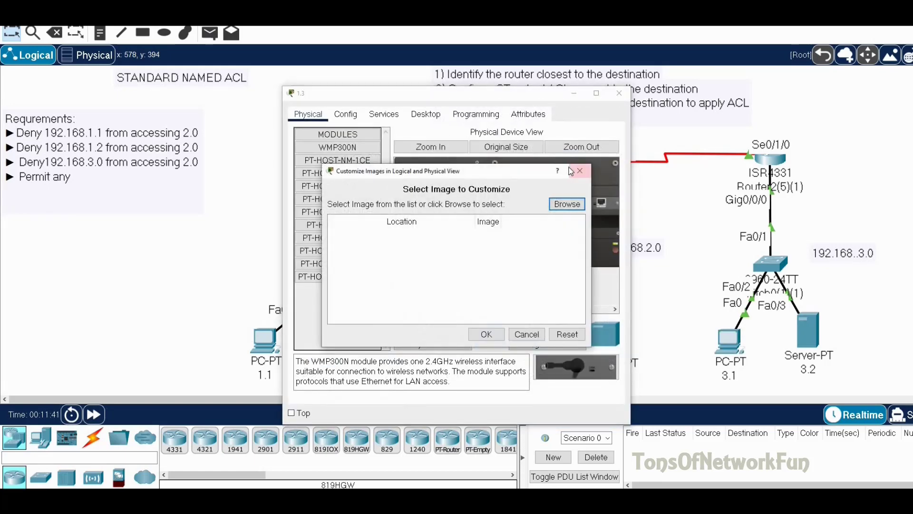
left_click(579, 171)
left_click(426, 114)
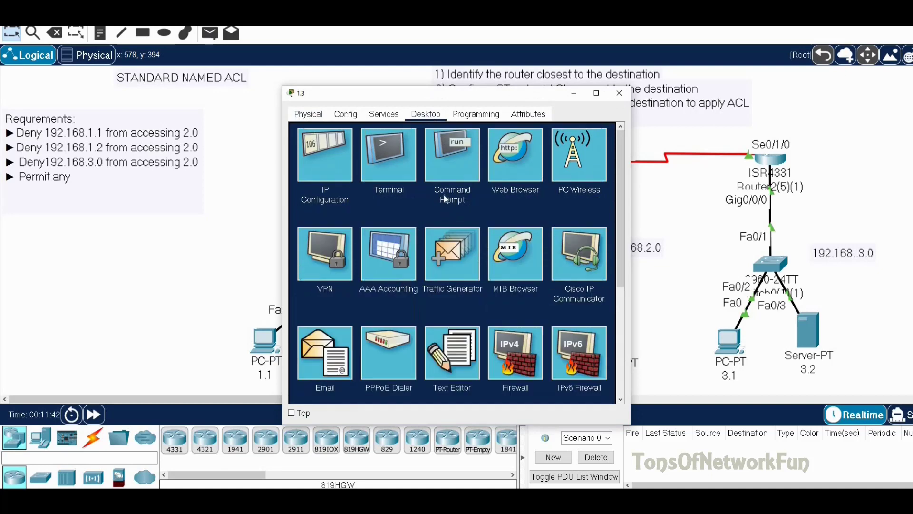
left_click(451, 182)
type("PING 192.168.2.1")
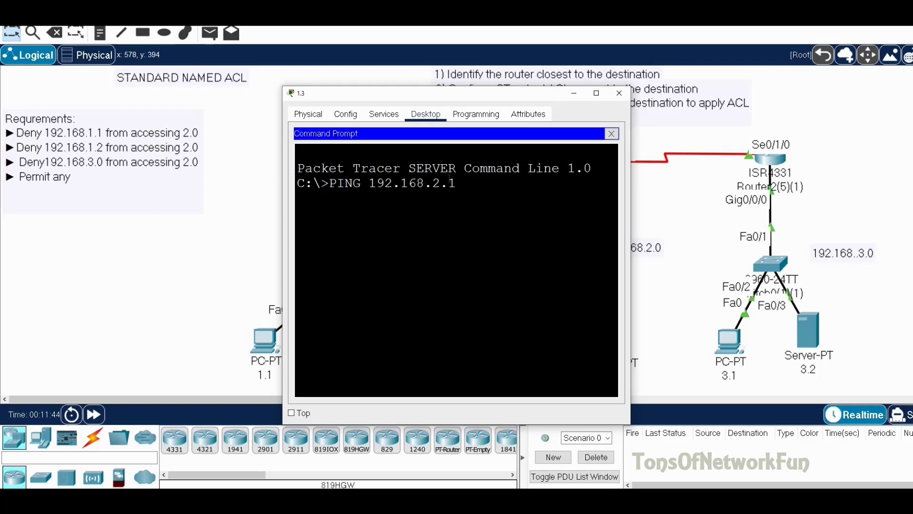
key("Return")
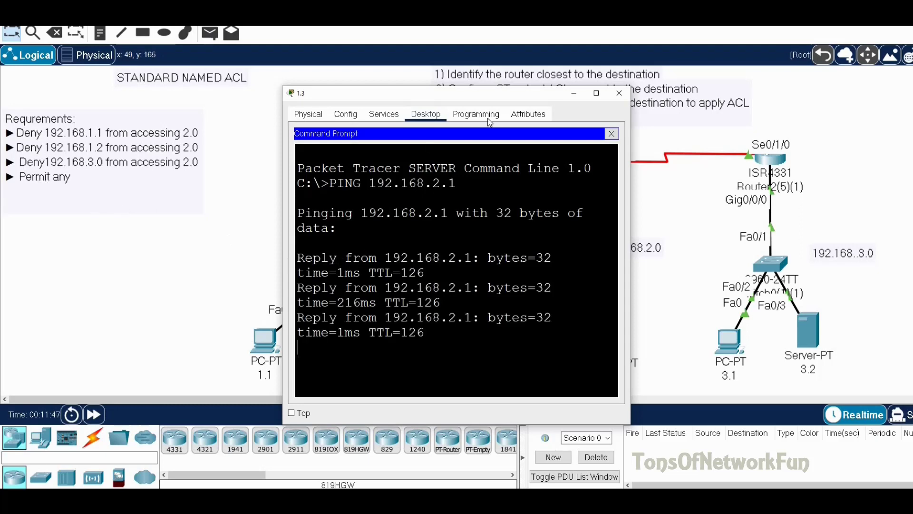
left_click(619, 93)
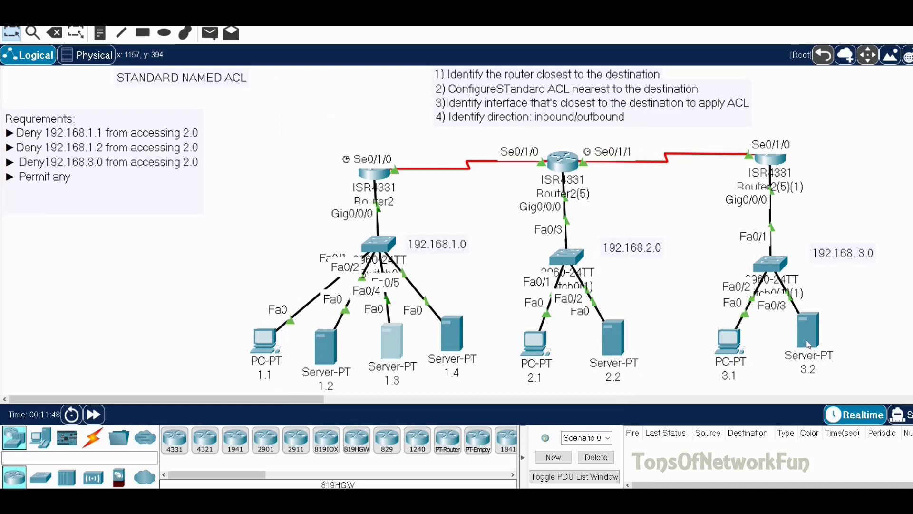
Ping 192.168.2.1 from Server 1.4's command prompt, getting replies with time=1ms, TTL=126.
mouse_move(816, 329)
left_click(447, 333)
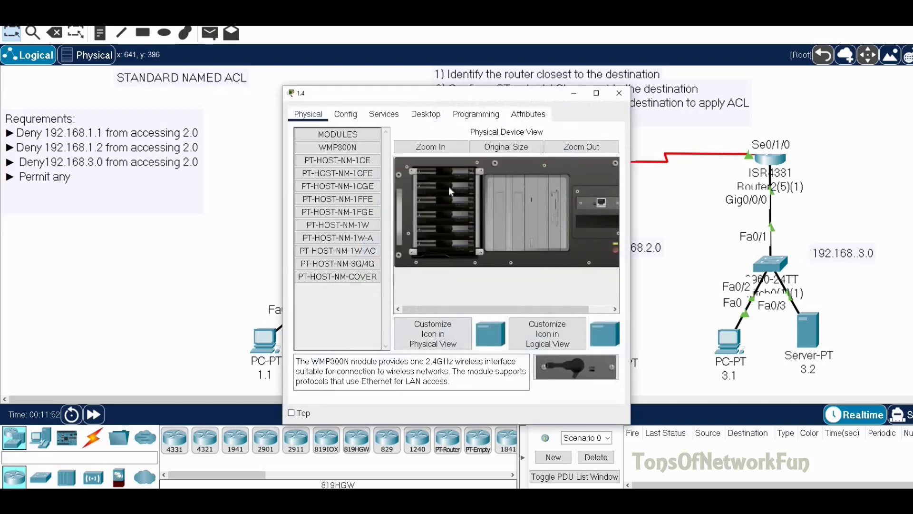
left_click(427, 119)
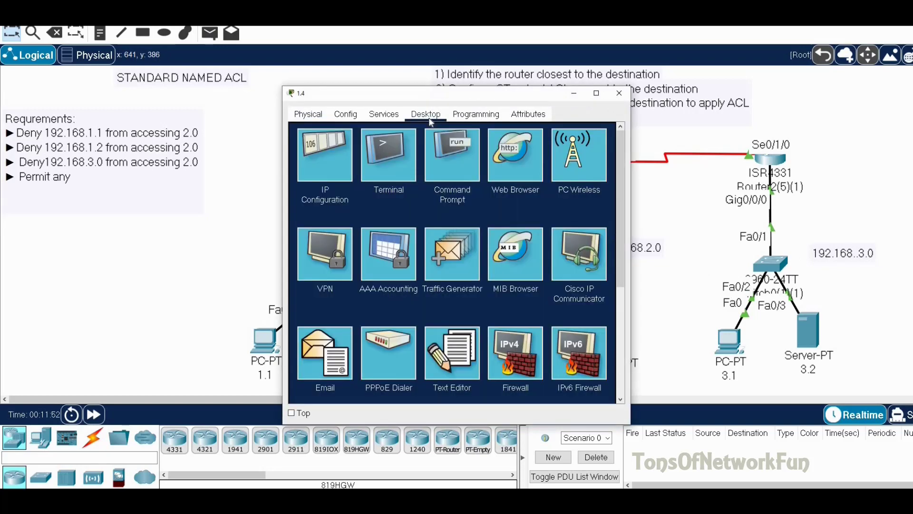
left_click(454, 168)
type("ping 192")
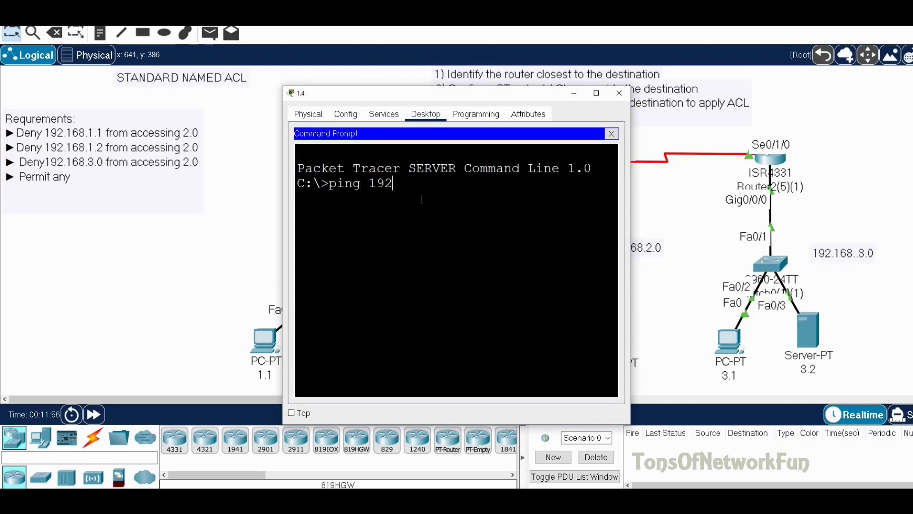
type(".168.1.4")
key("BackSpace")
key("BackSpace")
type("2.1")
key("Return")
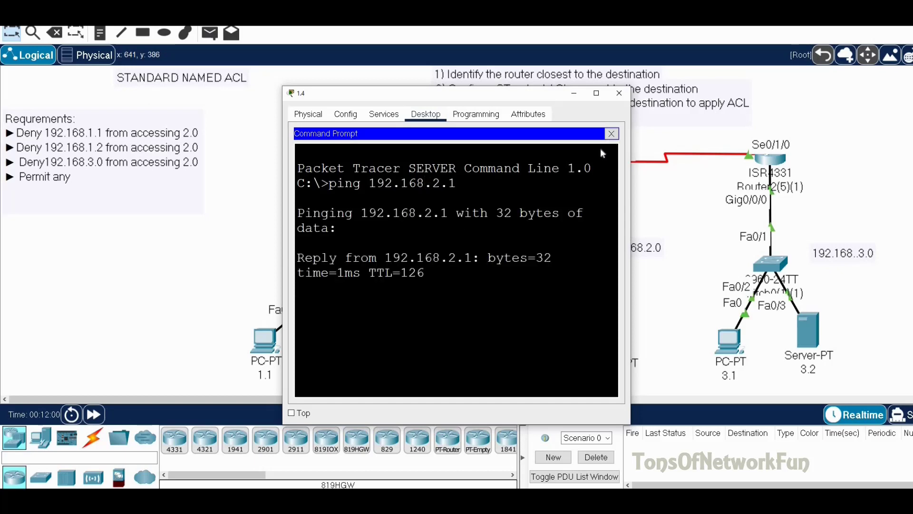